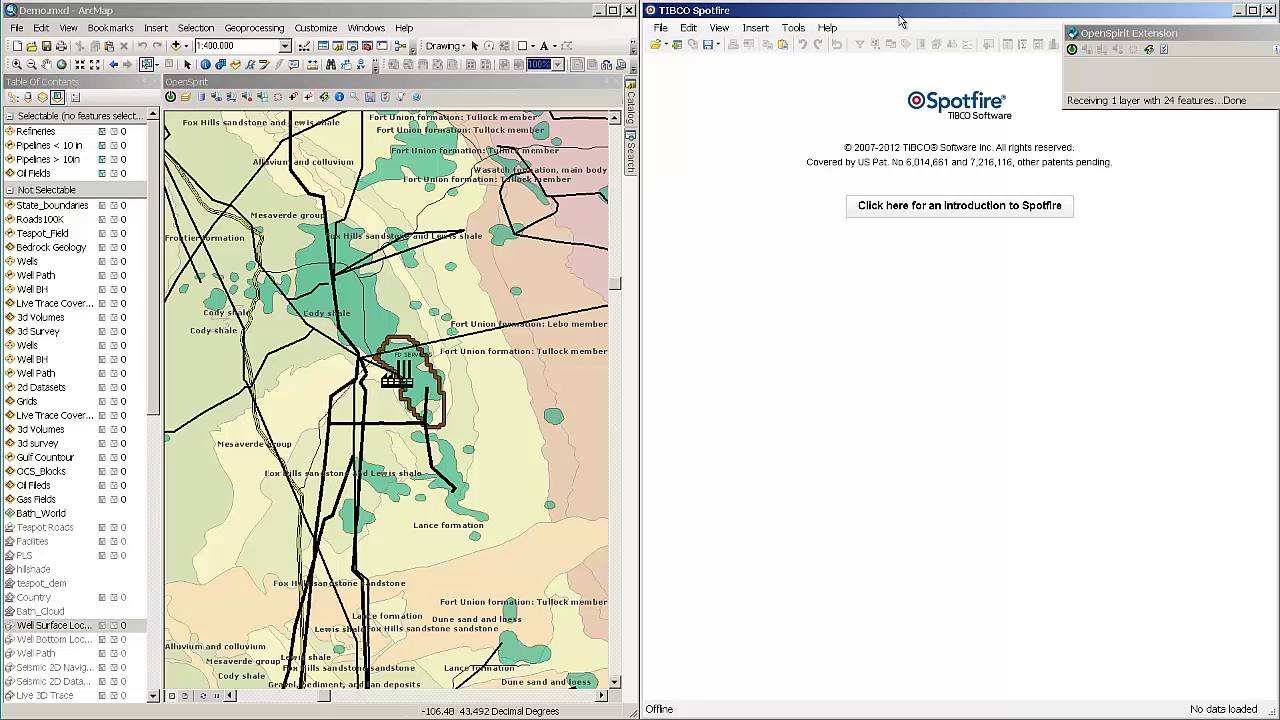
click(789, 29)
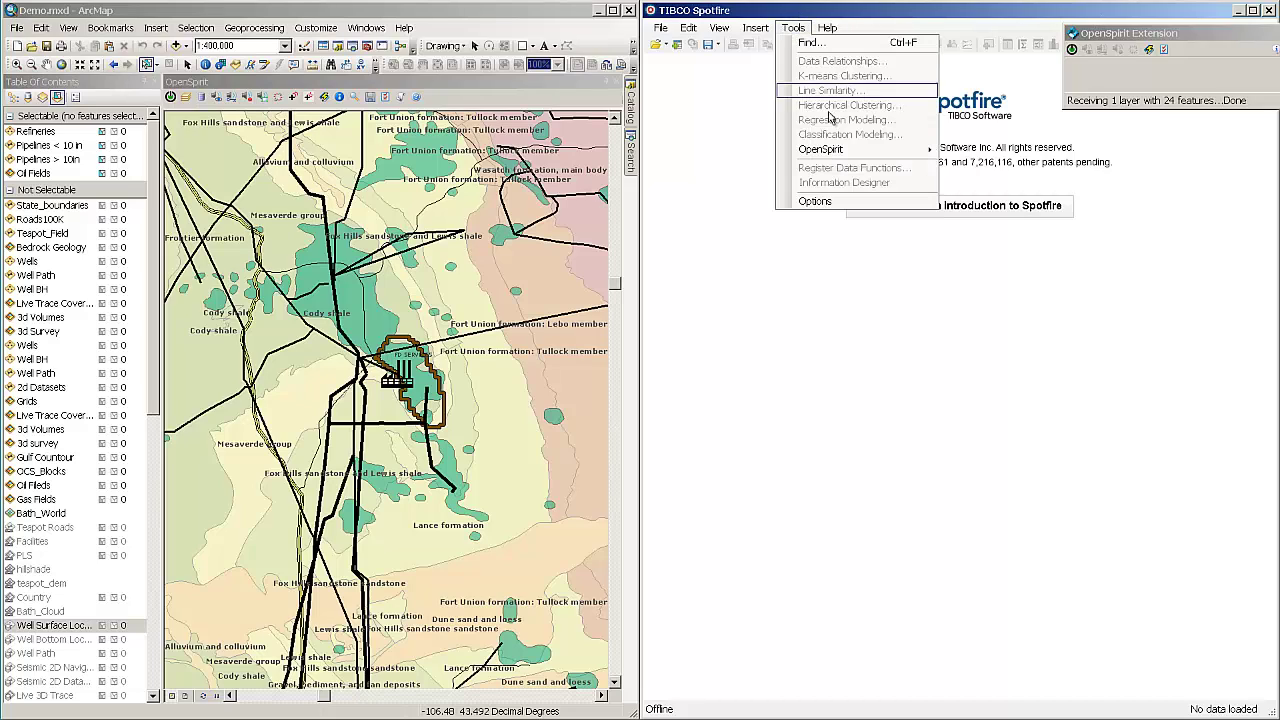
mouse_move(845, 152)
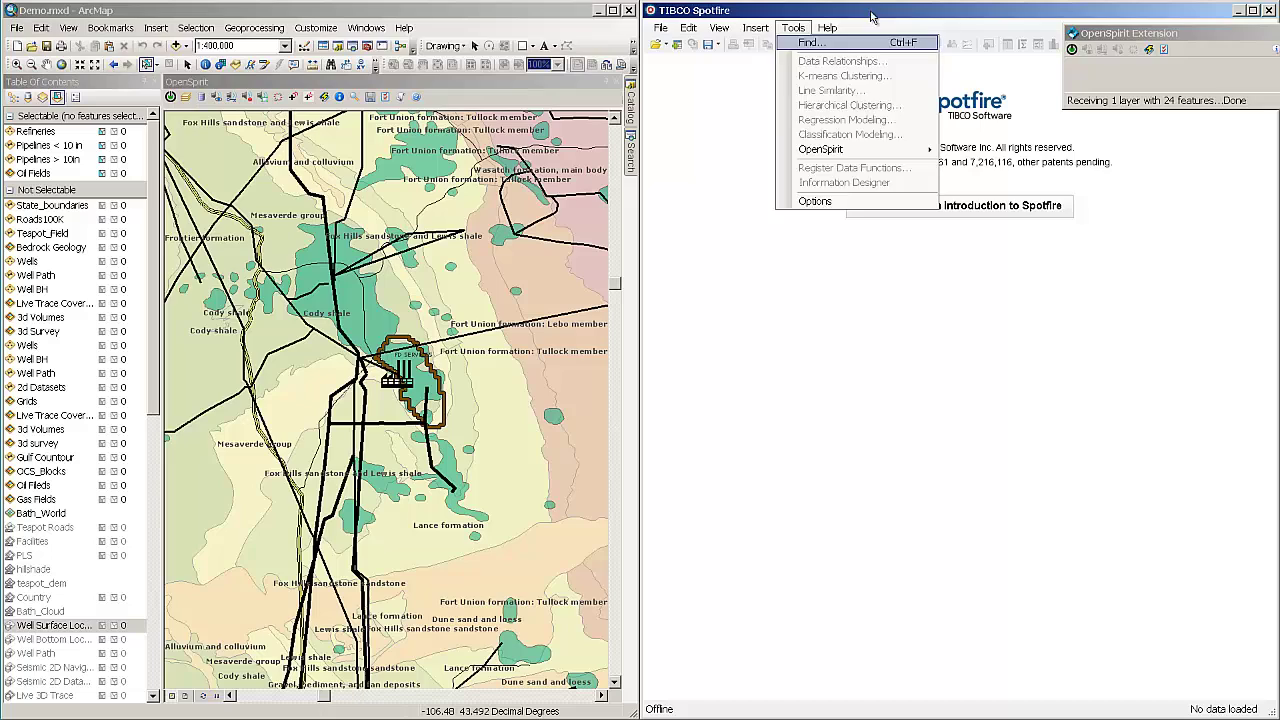
key(Escape)
click(1148, 34)
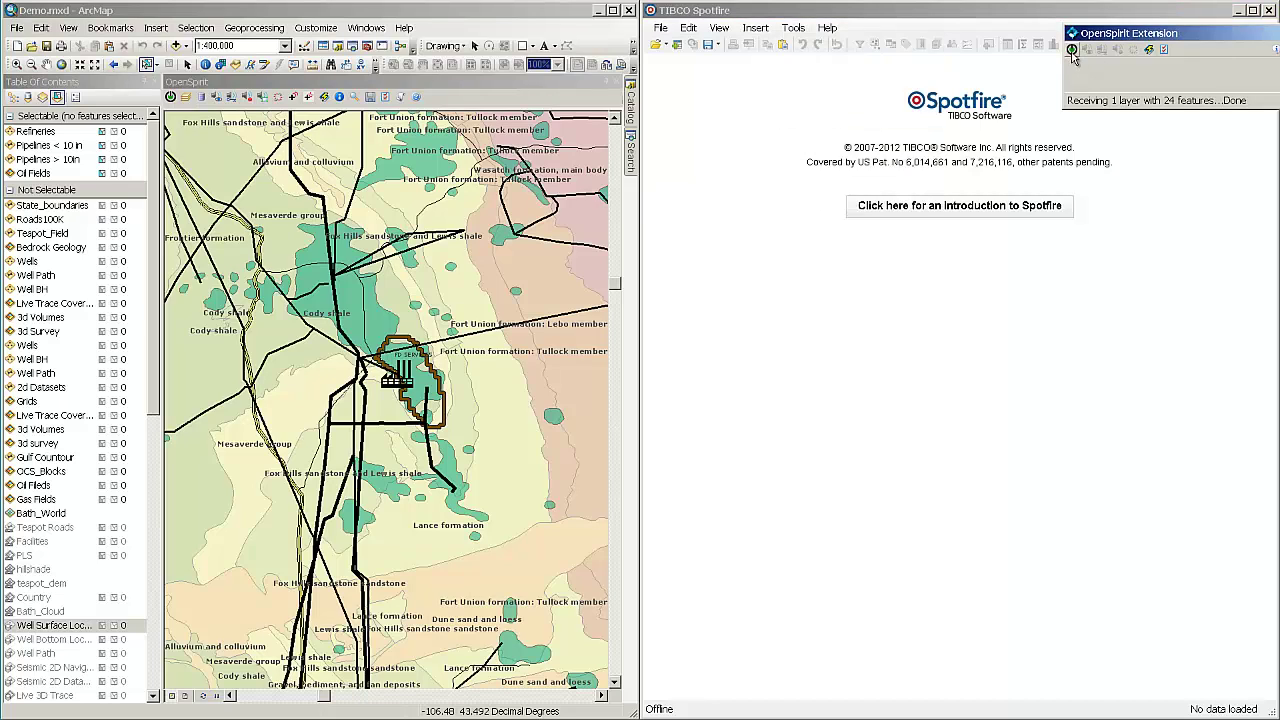
click(433, 87)
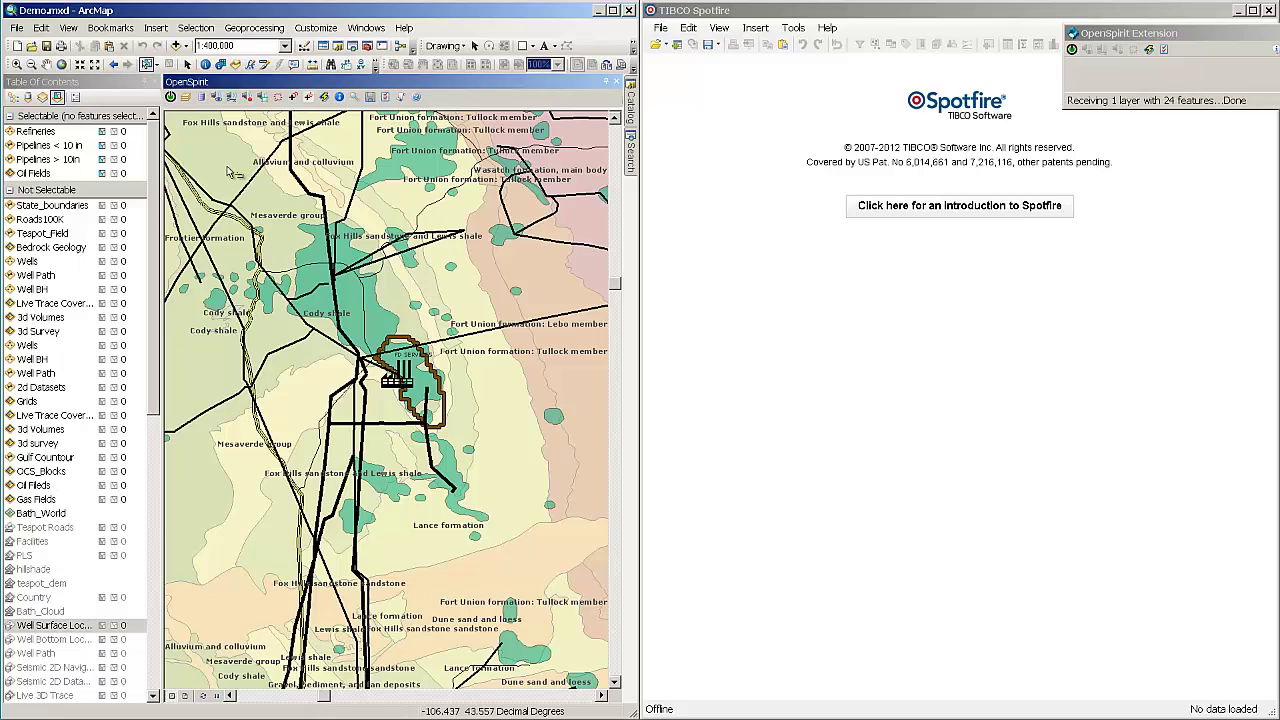
Box-select the 75 oil field, pipeline and refinery features and list layers by drawing order.
drag(211, 149, 566, 578)
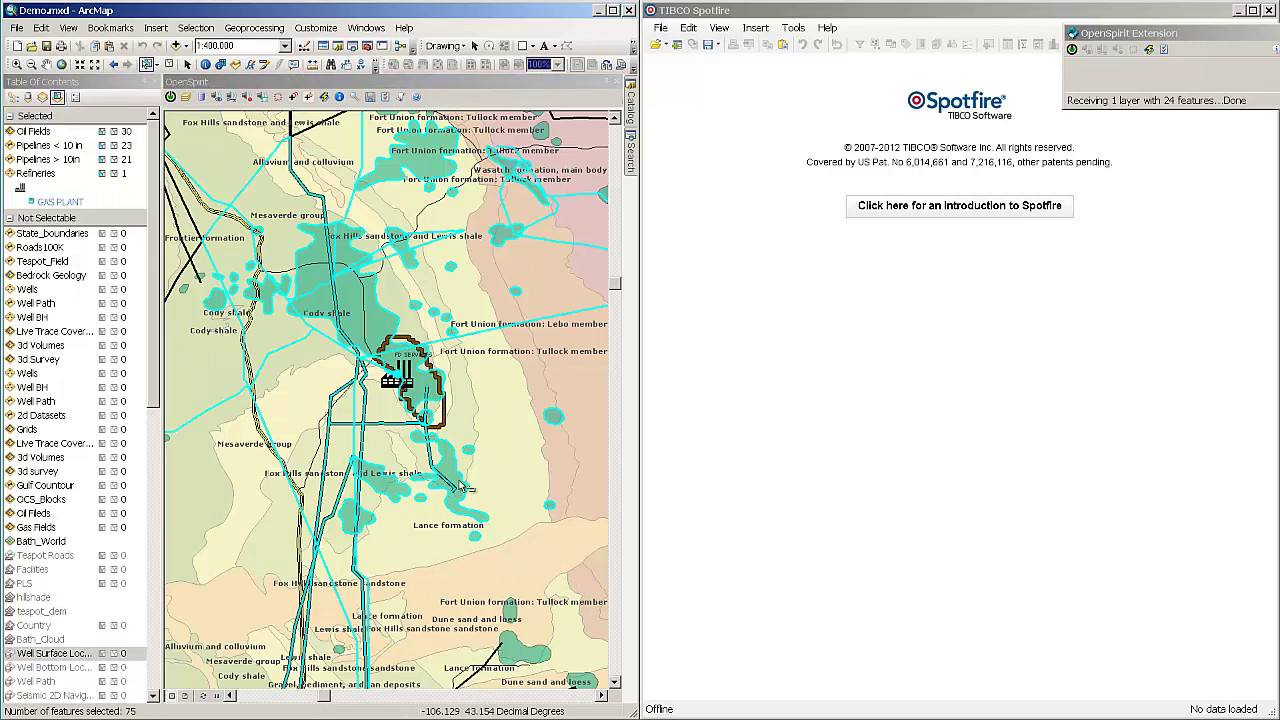
click(13, 97)
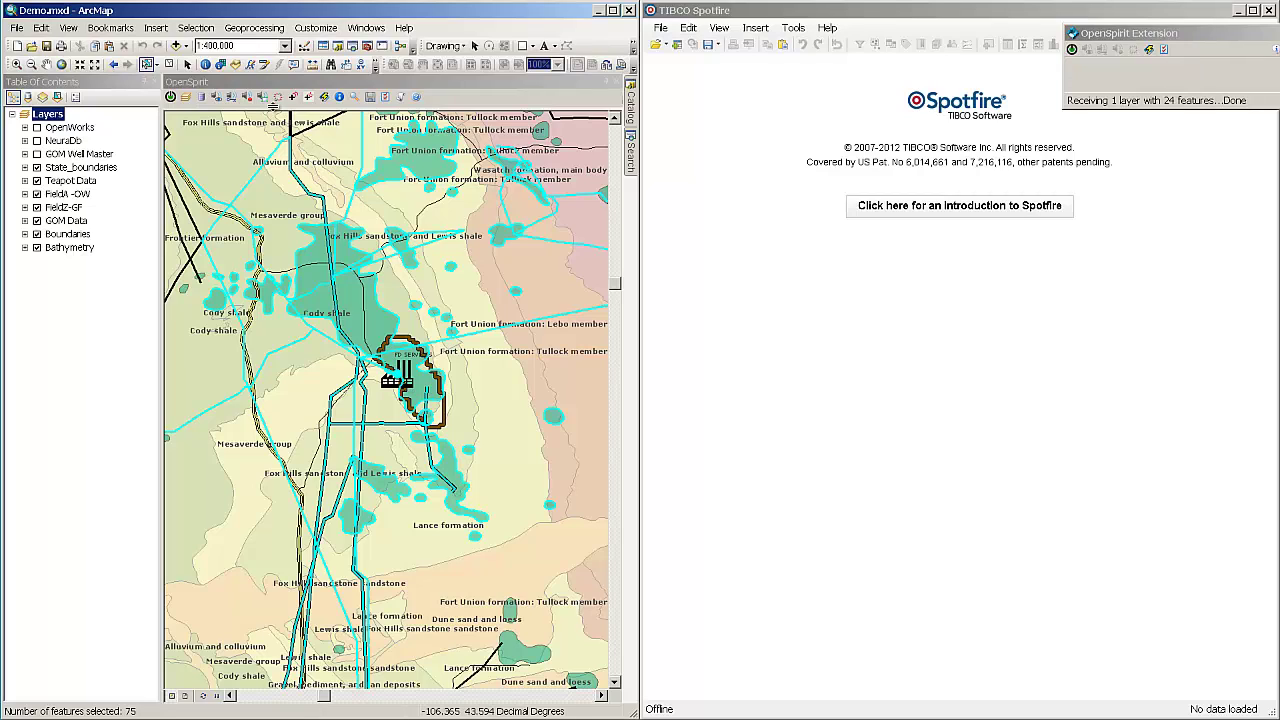
click(272, 84)
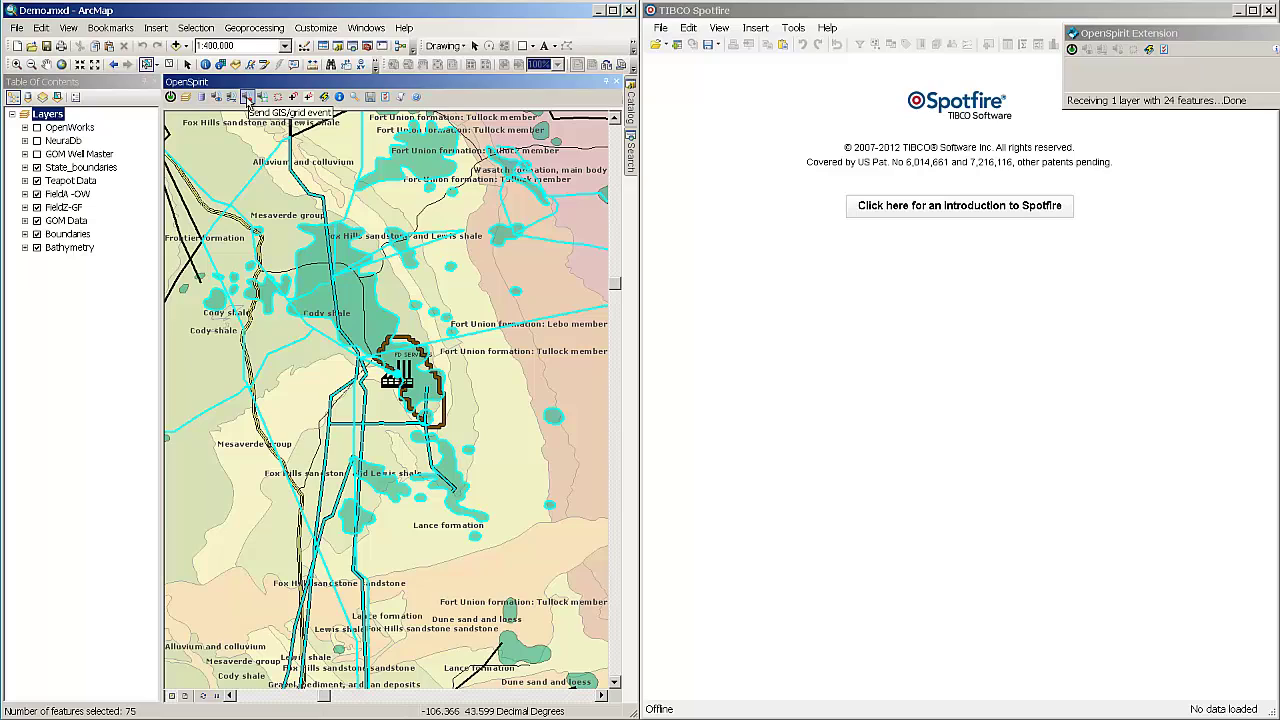
Load the selected ArcMap features into Spotfire and colour the oil field map by NAME.
click(247, 98)
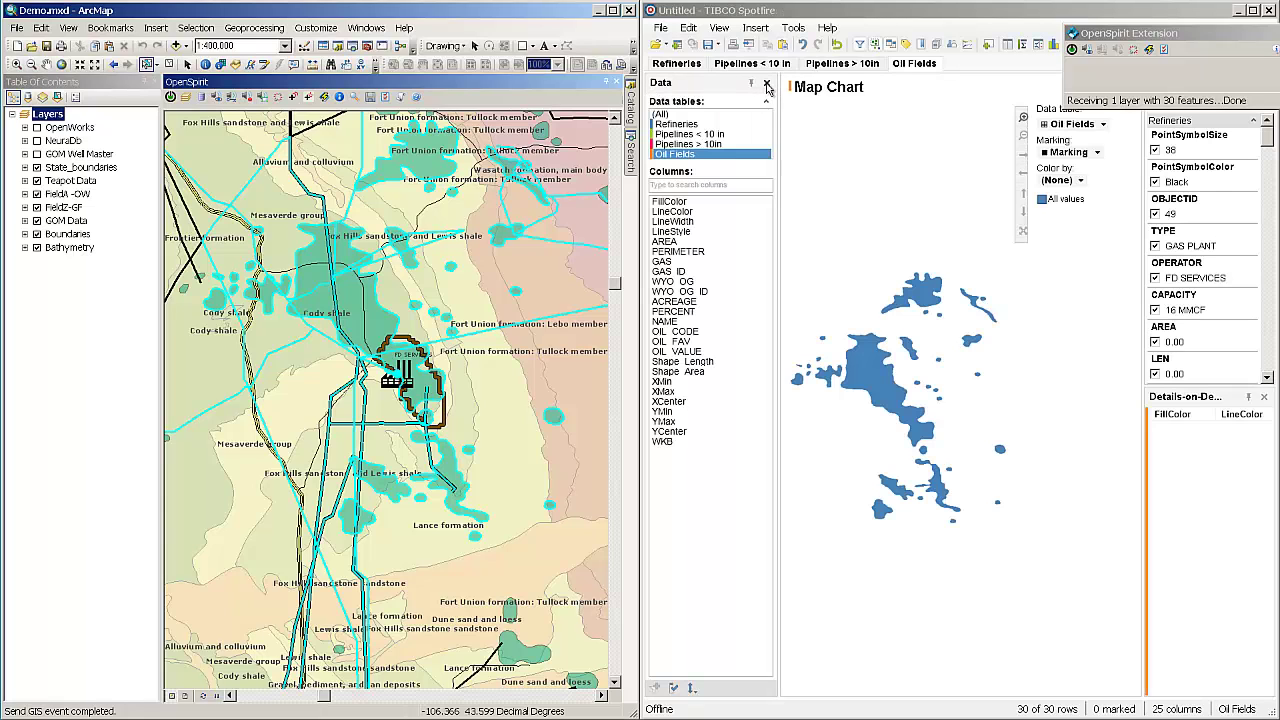
click(766, 85)
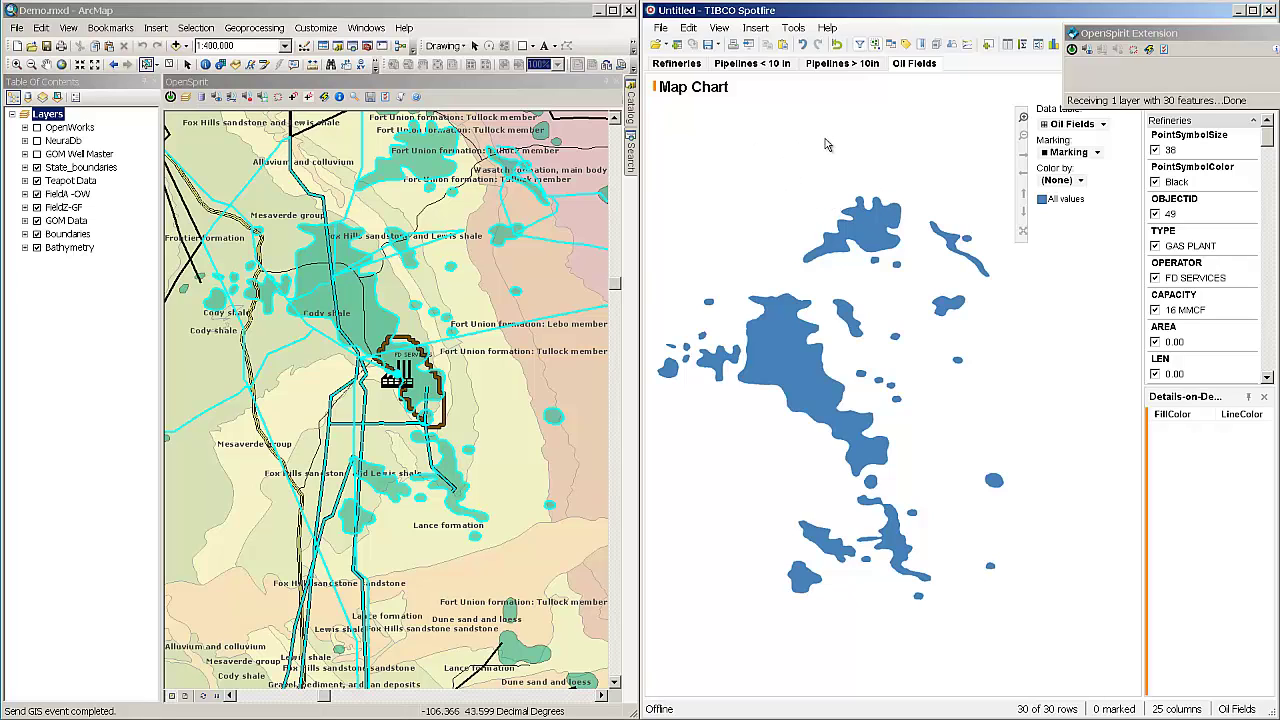
click(1079, 181)
click(1070, 386)
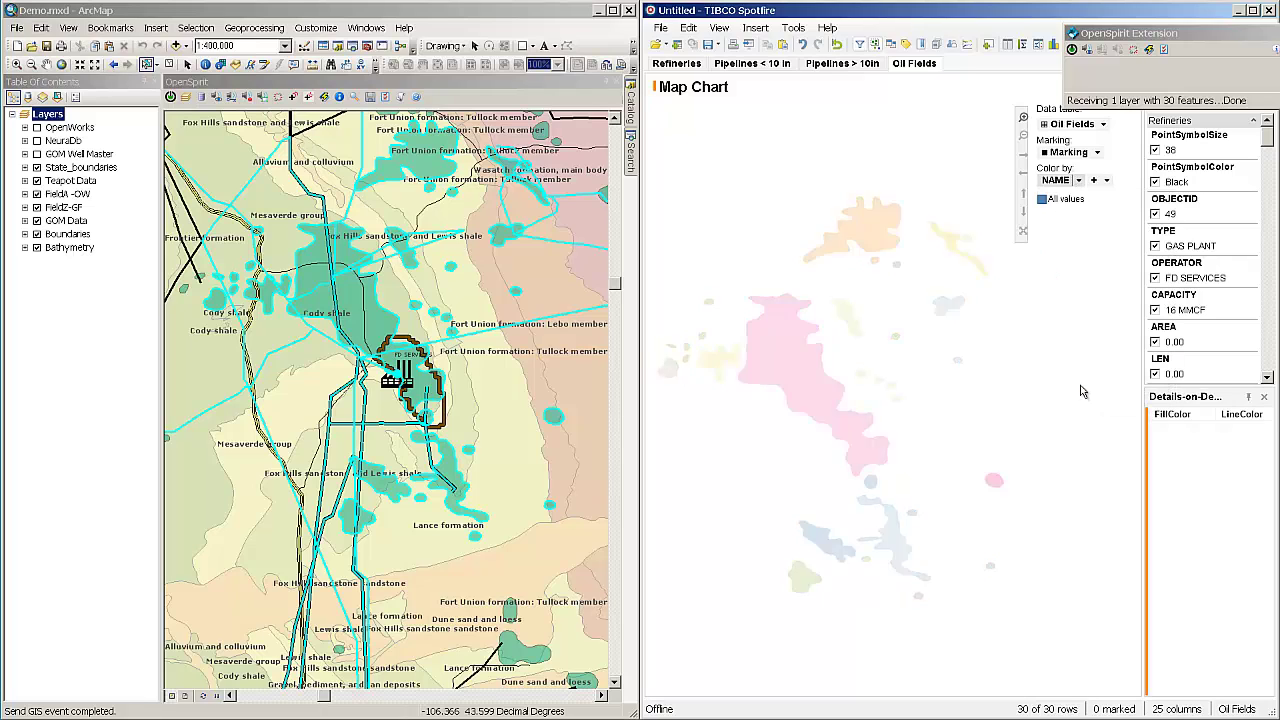
Mark 11 oil fields and dock the Details-on-Demand table along the bottom.
drag(820, 405, 980, 495)
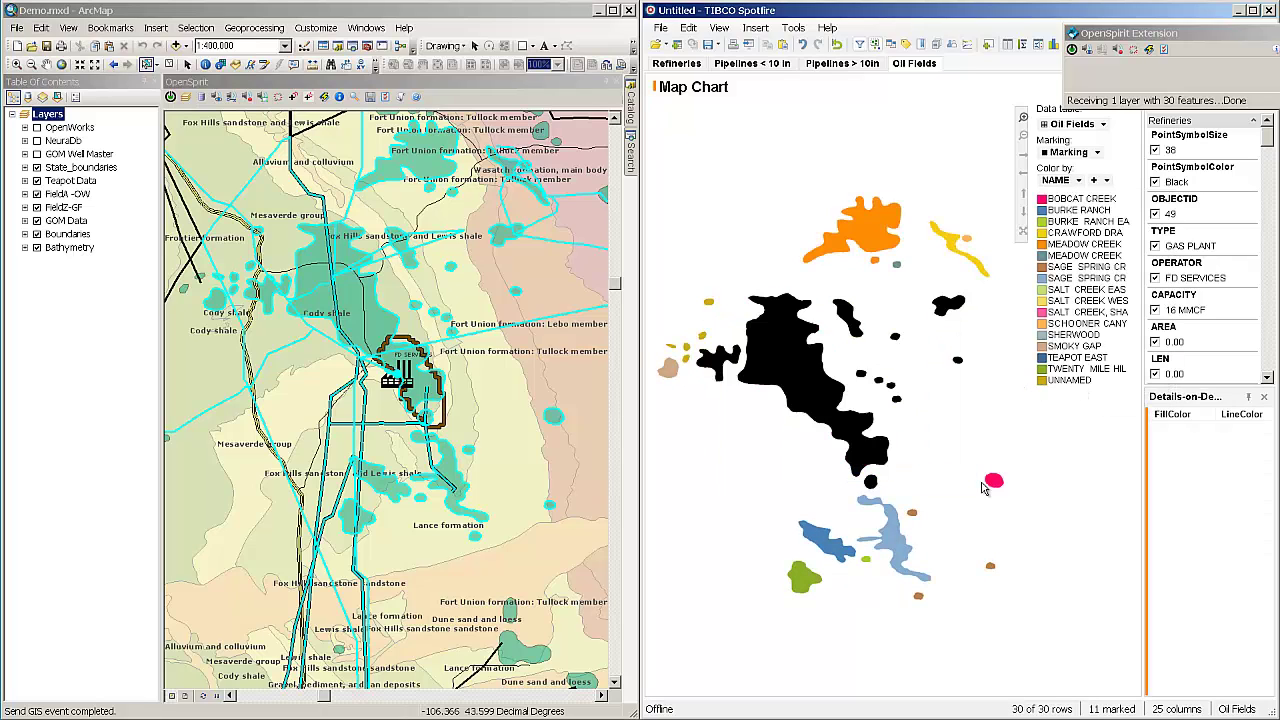
drag(1035, 609, 1087, 692)
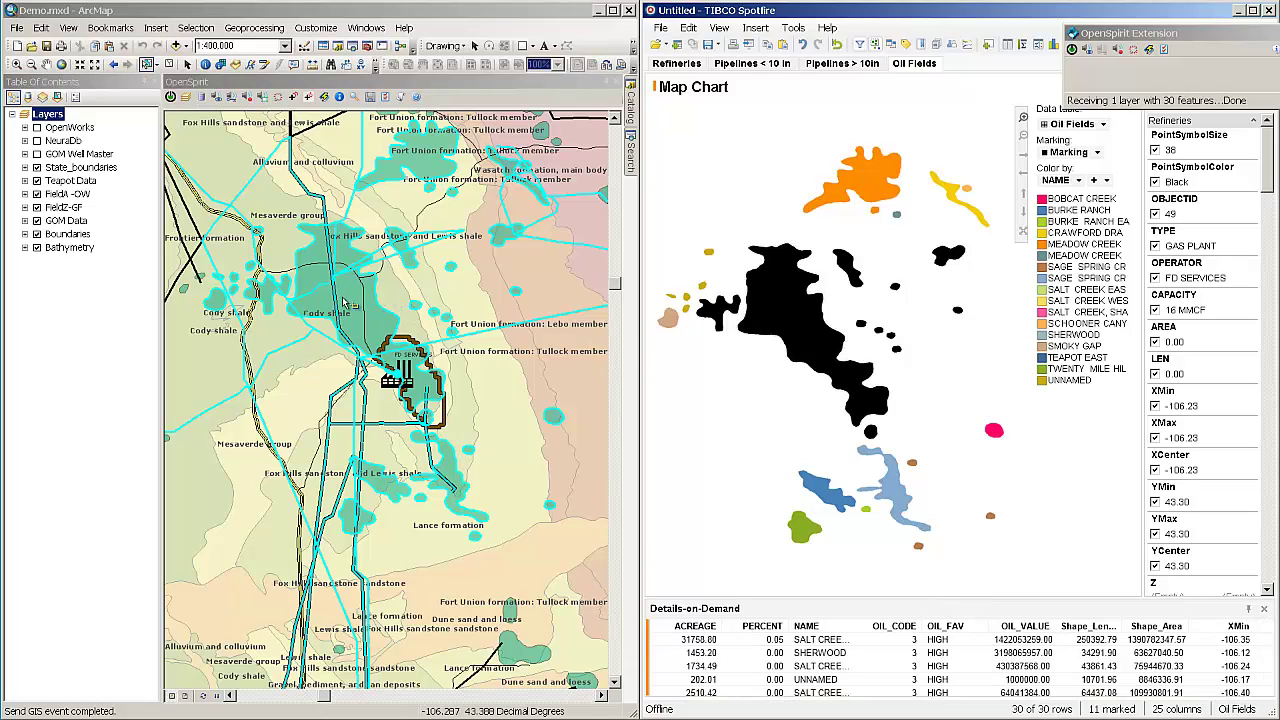
mouse_move(337, 301)
In OpenSpirit Import Preferences, set the coordinate system type to Map Projection and clear the WGS 84 filter.
click(1166, 52)
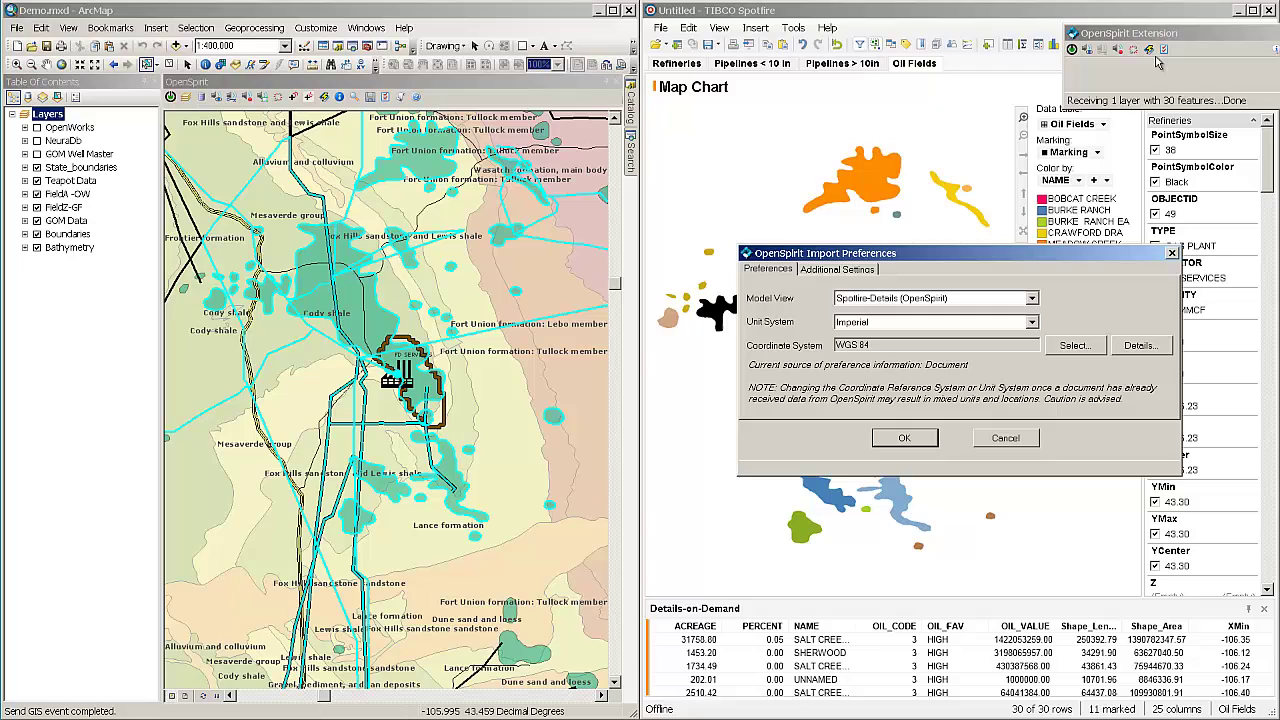
drag(938, 257, 928, 204)
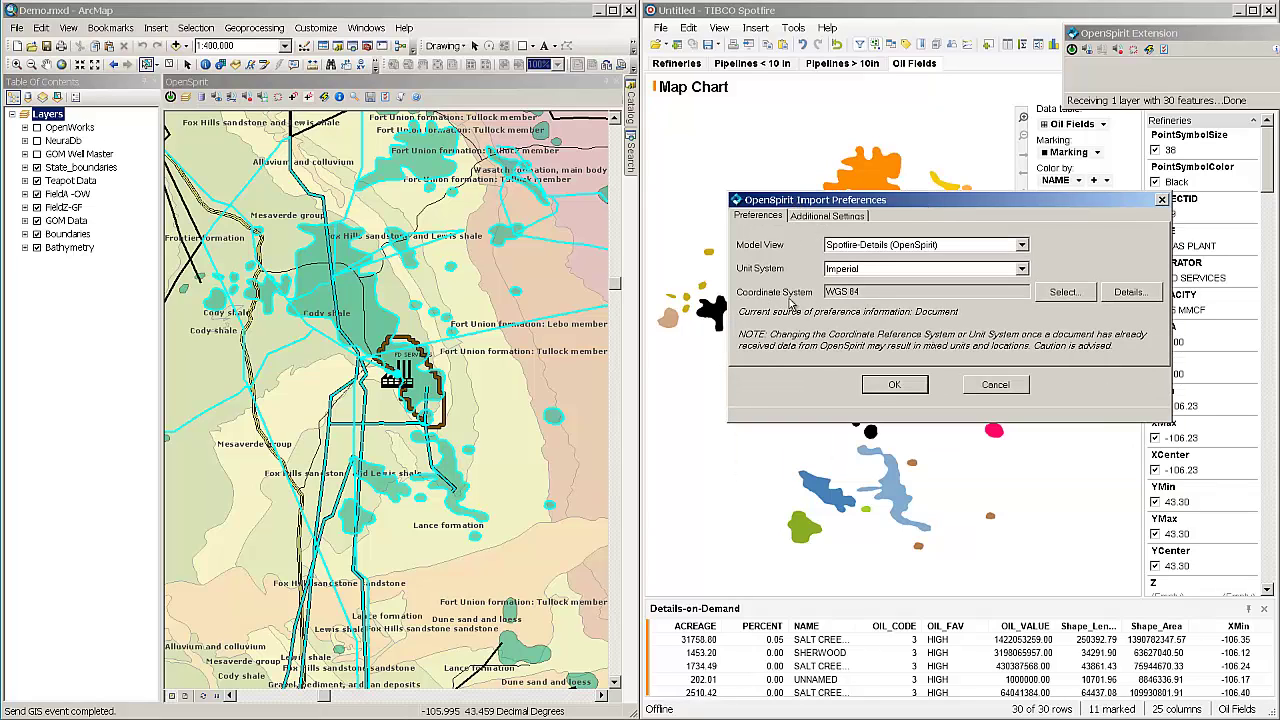
click(1062, 292)
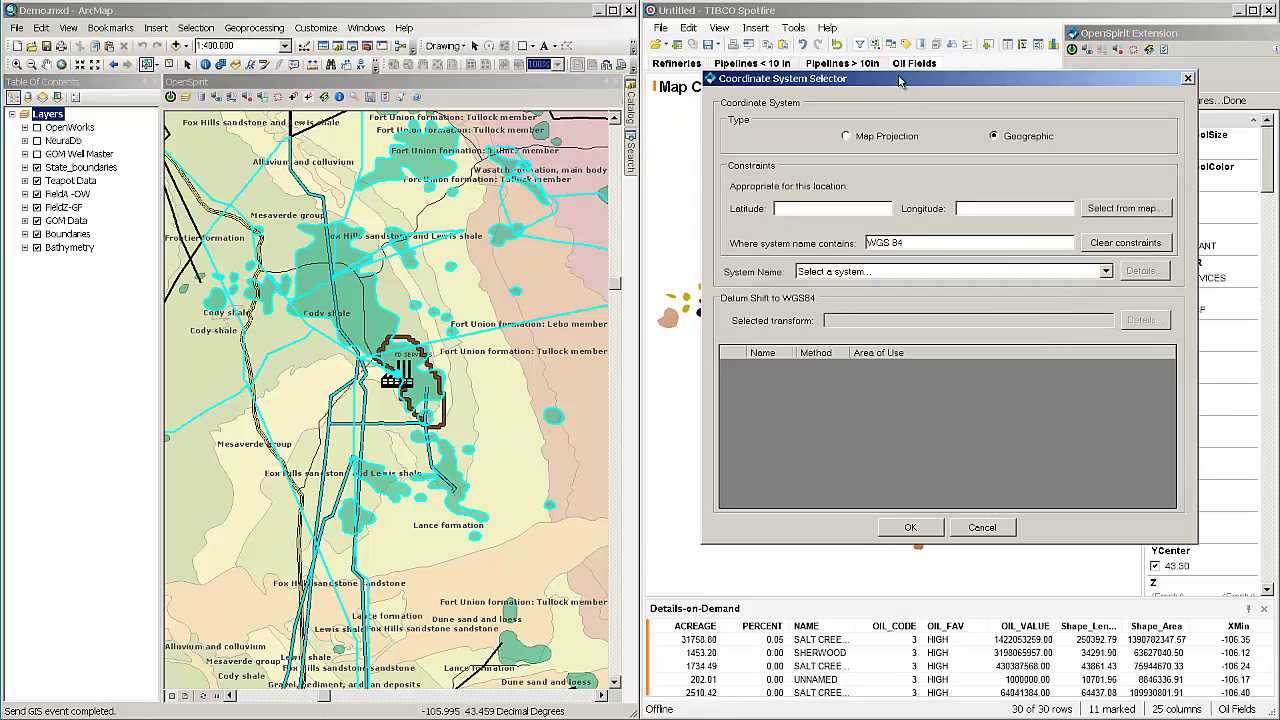
drag(899, 80, 883, 81)
click(829, 138)
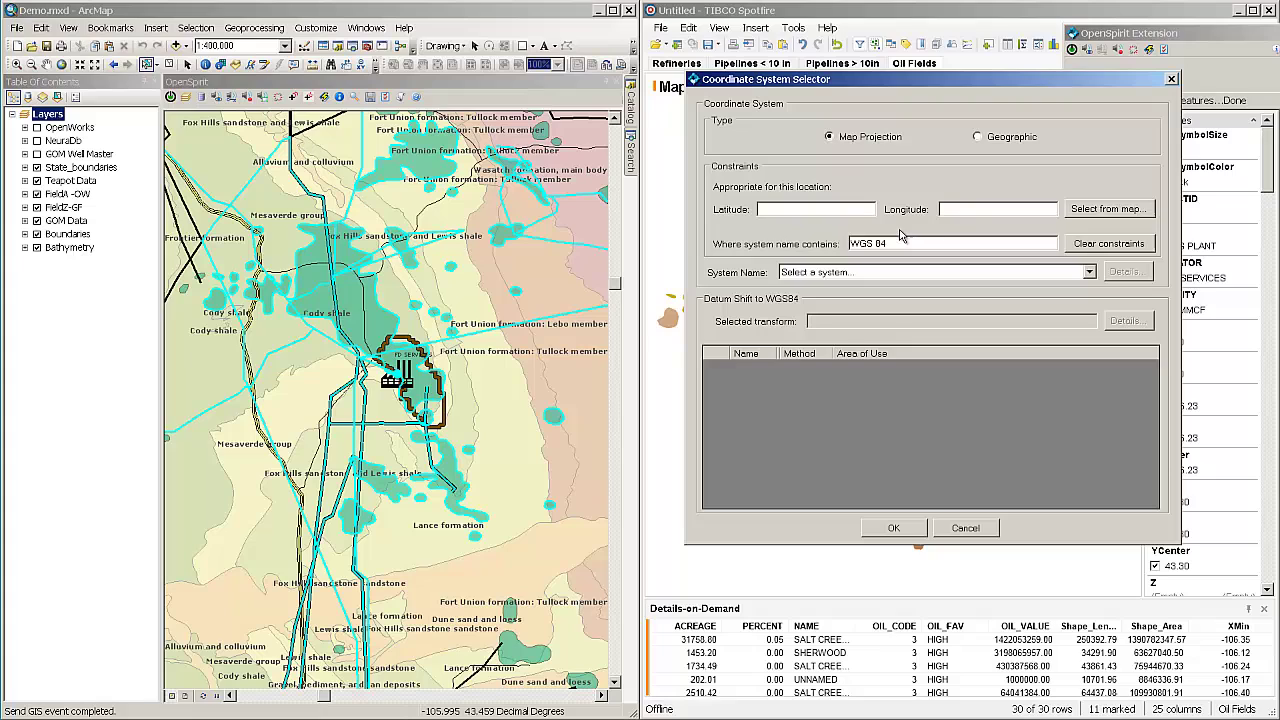
drag(906, 243, 832, 244)
key(BackSpace)
Compare the geographic and projected system name lists, keep Map Projection, and bring up the world map.
click(1089, 272)
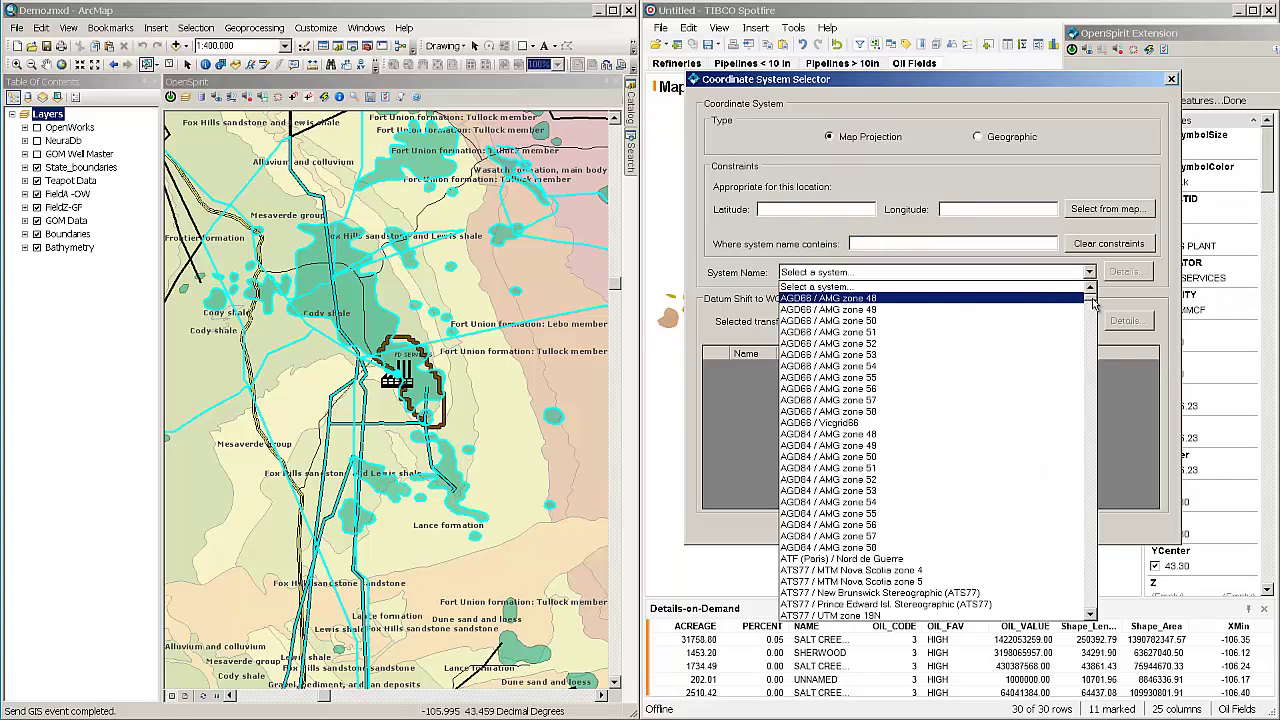
drag(1094, 303, 1072, 285)
click(1006, 166)
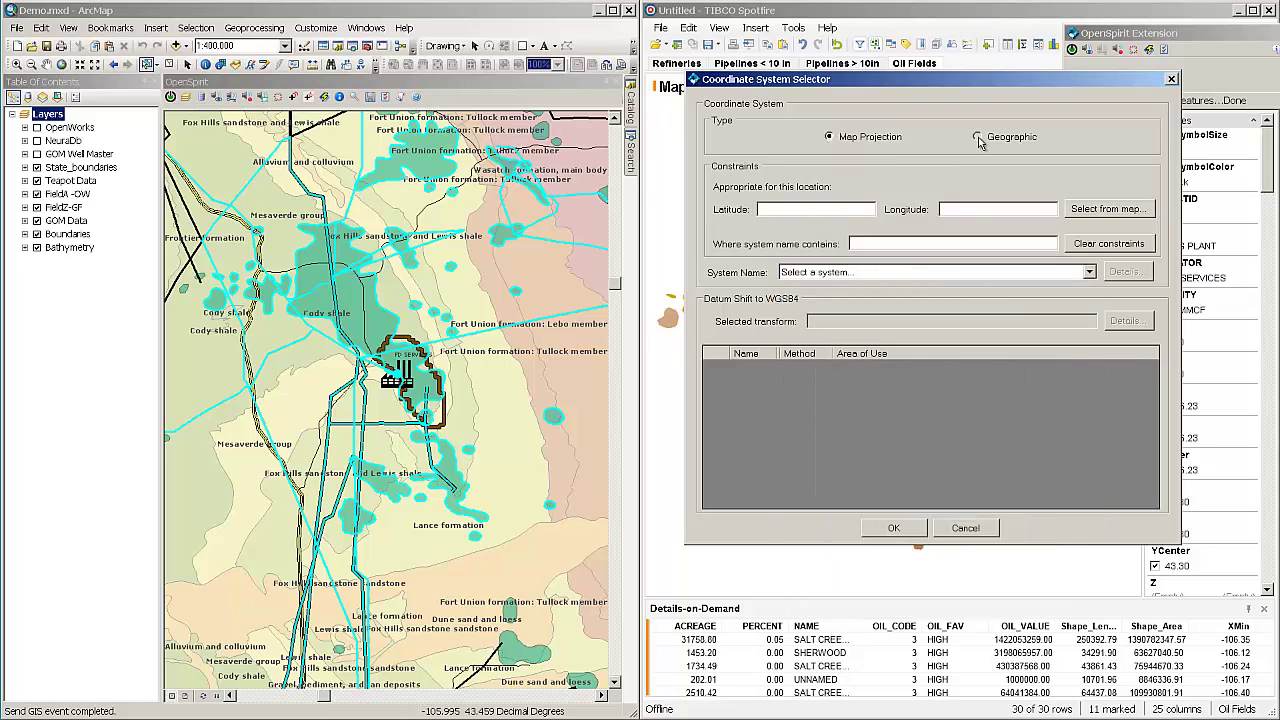
click(978, 137)
click(1089, 274)
click(1088, 284)
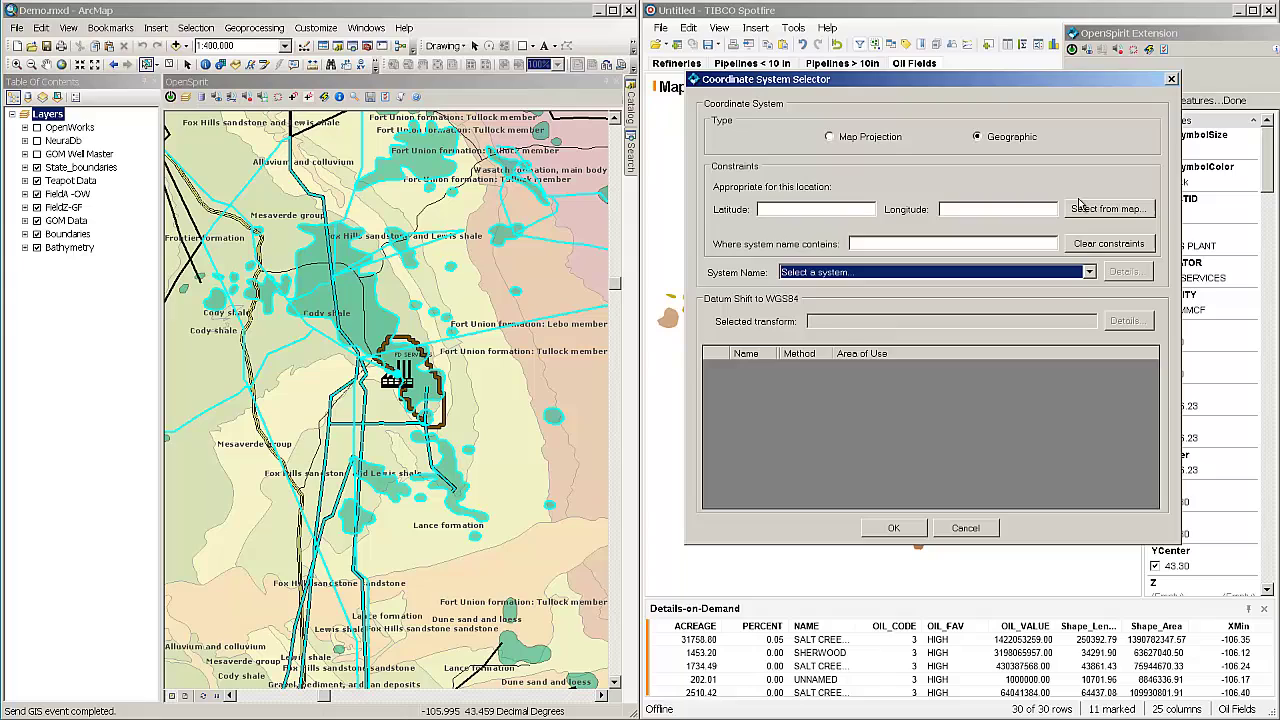
click(842, 140)
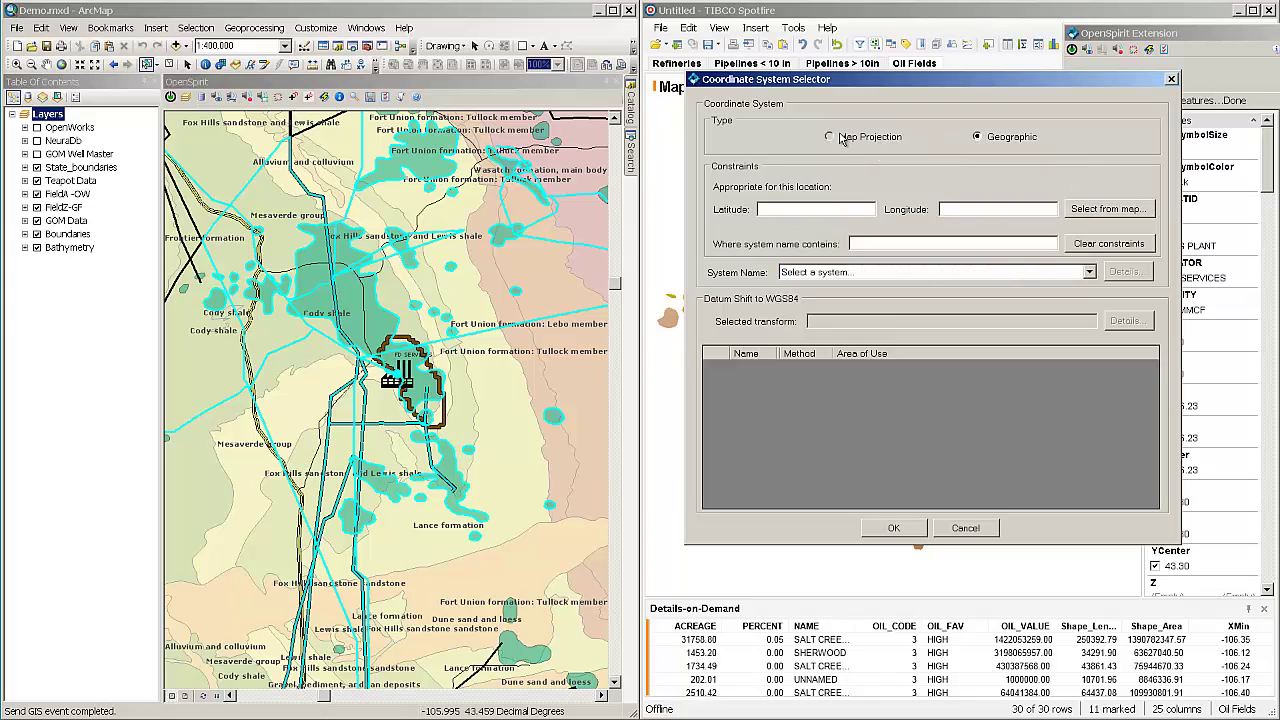
click(1082, 212)
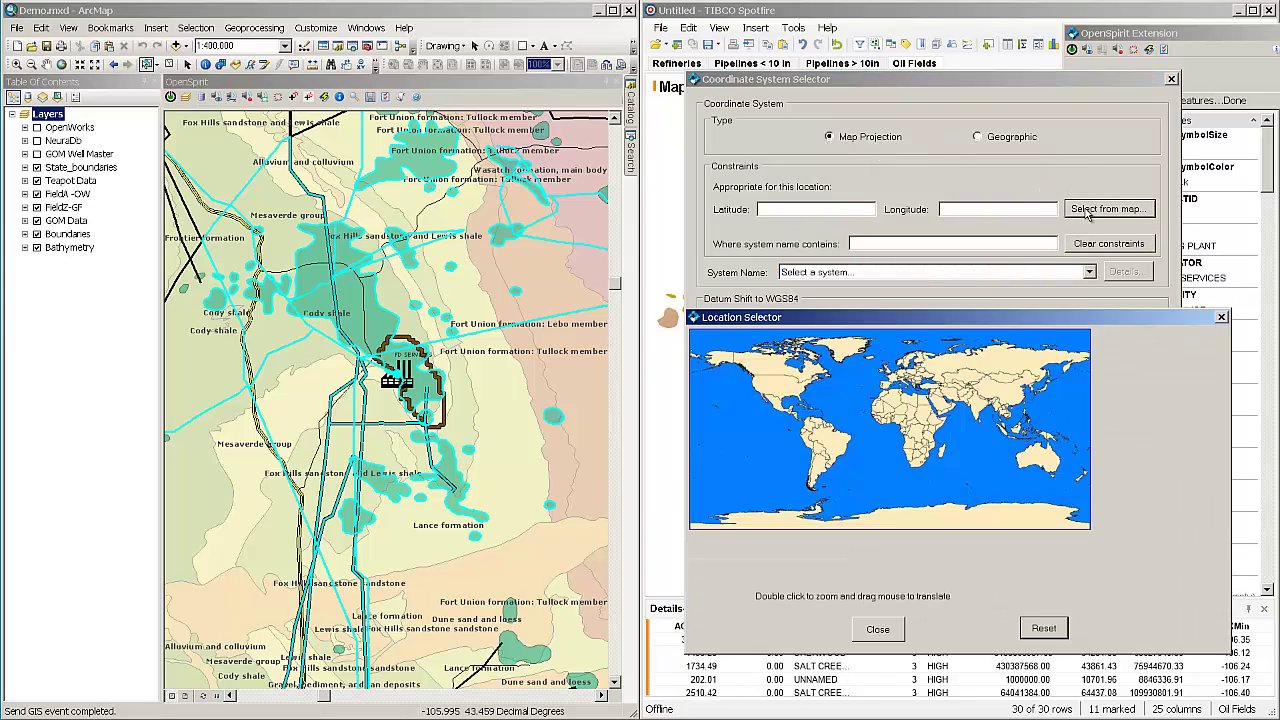
Pick latitude 36.19, longitude -97.38, choose NAD27 / UTM zone 14N and review the datum shift transform.
click(779, 392)
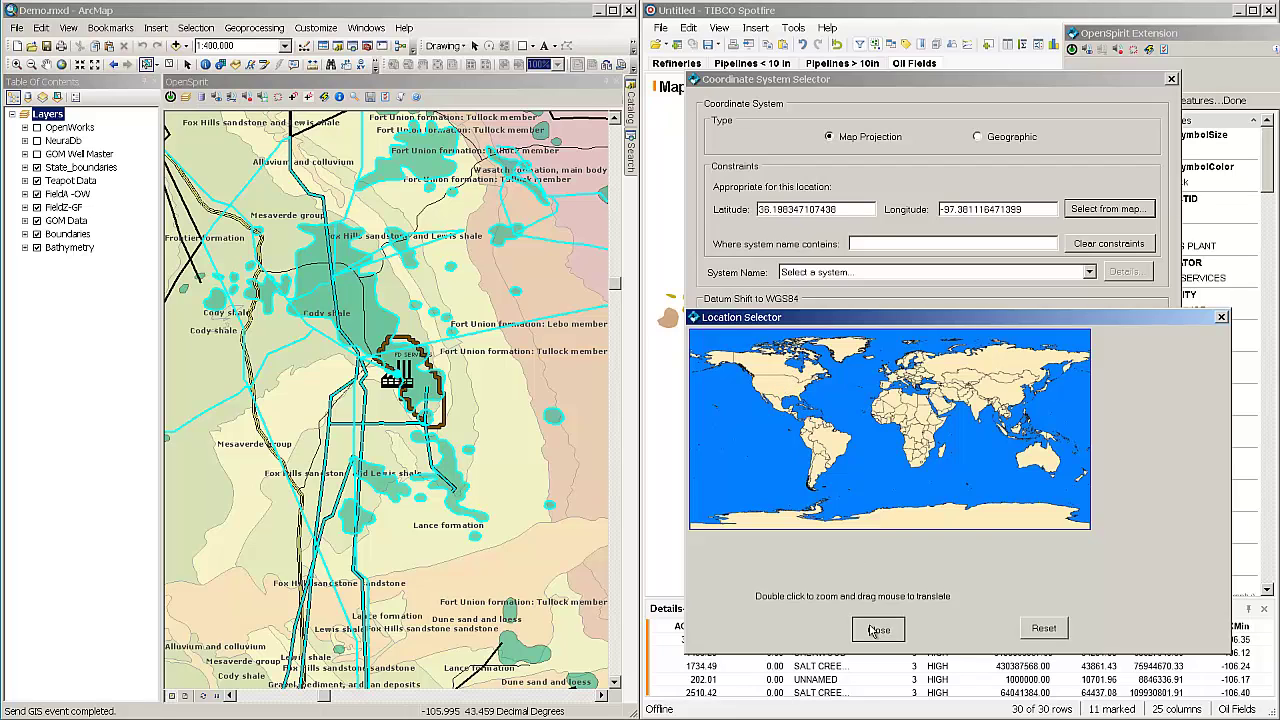
click(878, 628)
click(1089, 272)
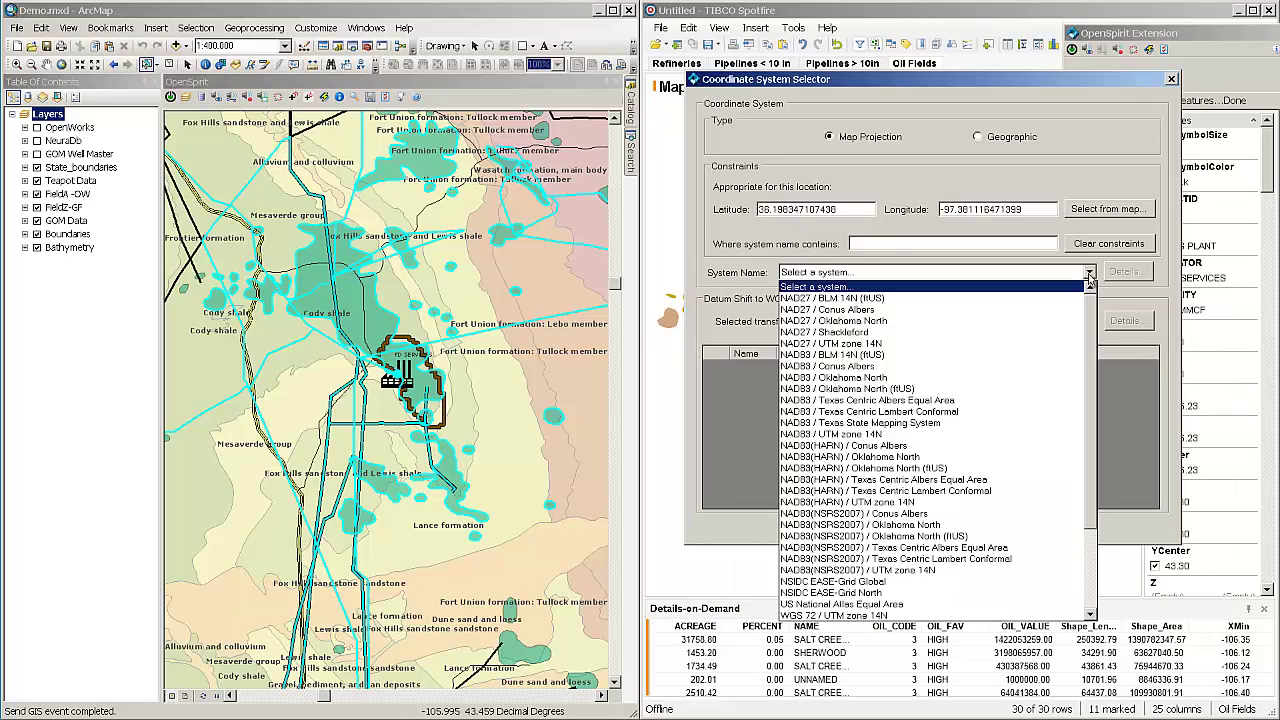
click(996, 344)
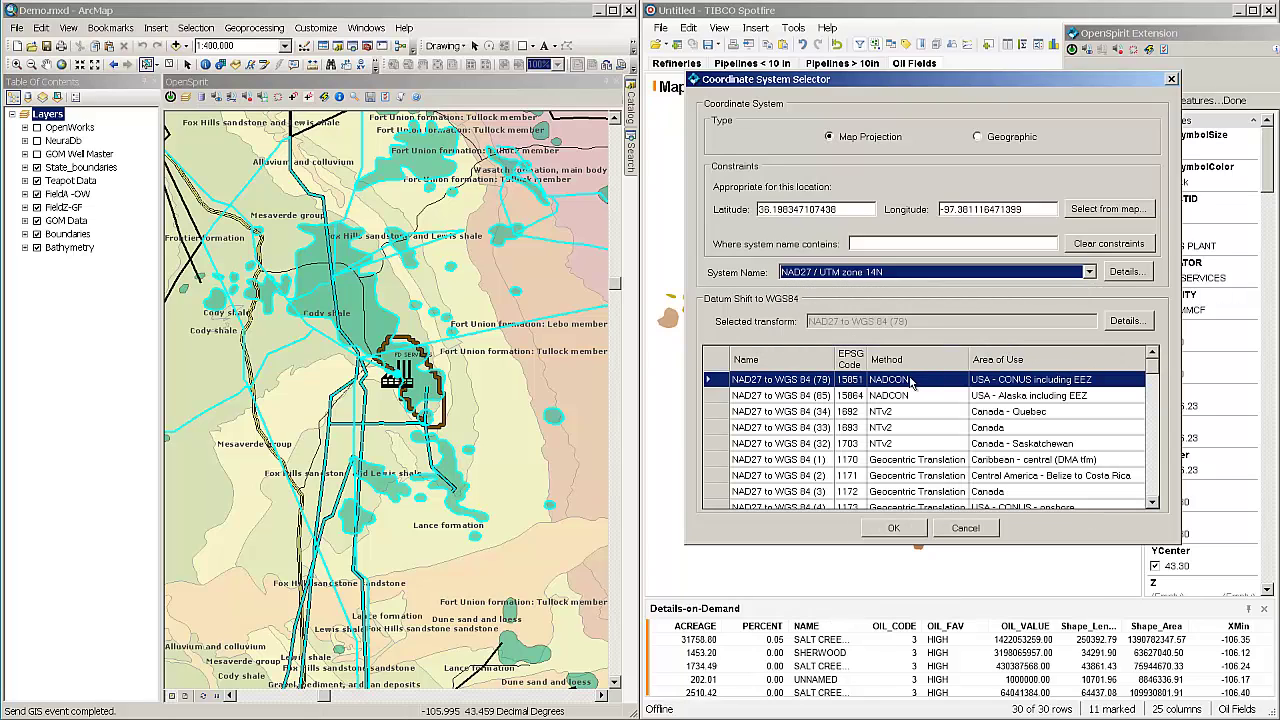
click(1127, 321)
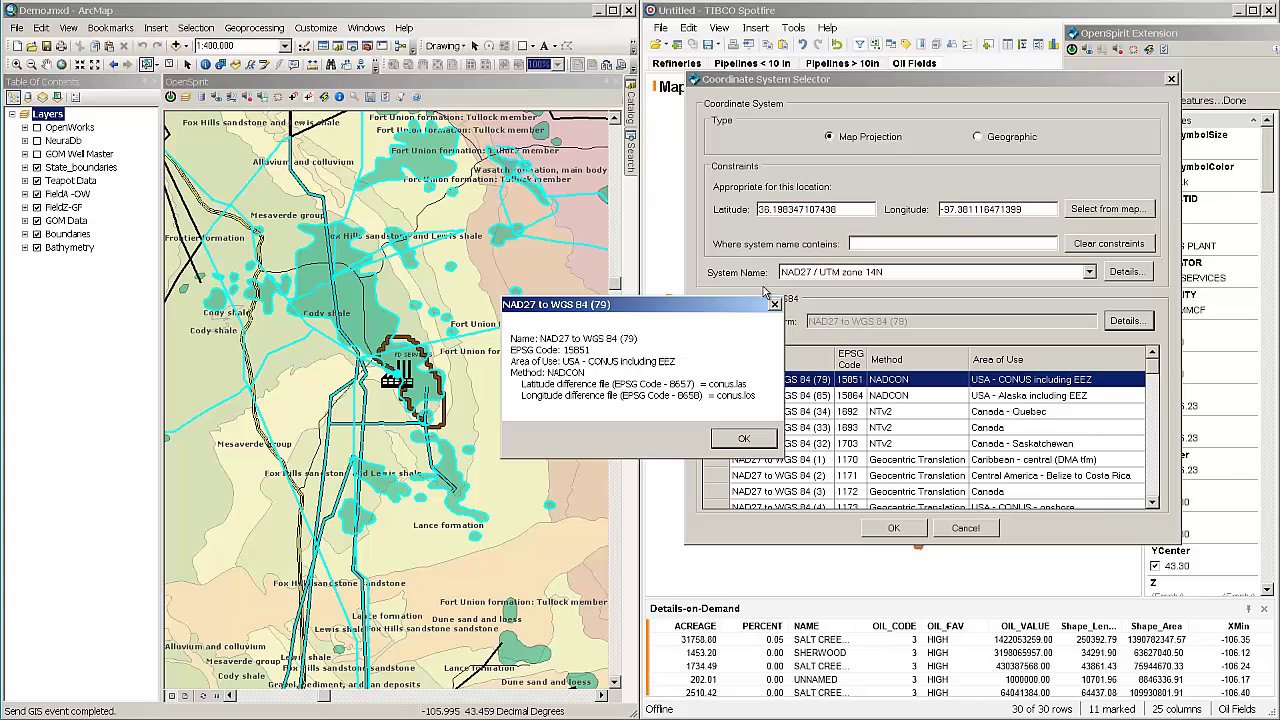
drag(708, 311, 957, 290)
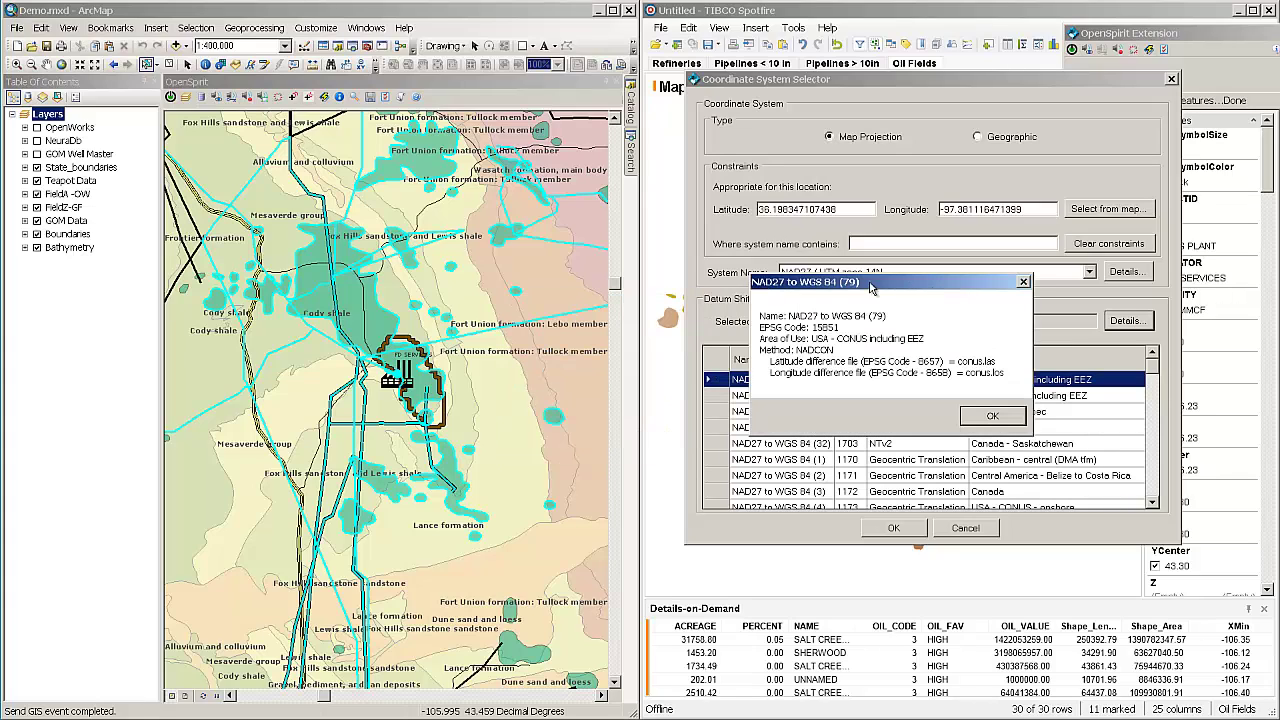
click(988, 418)
Switch to Geographic WGS 84, confirm it, and complete the oil field import into the Map Chart.
click(979, 139)
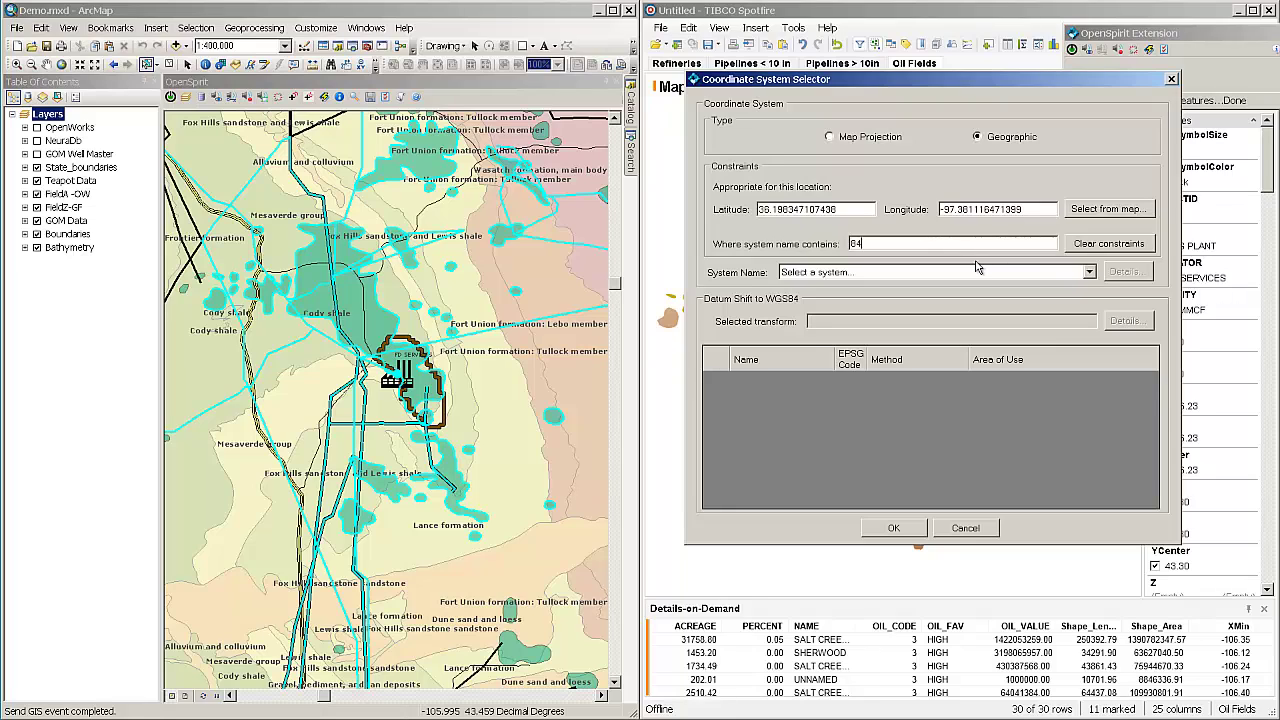
text(64)
click(978, 270)
click(1000, 320)
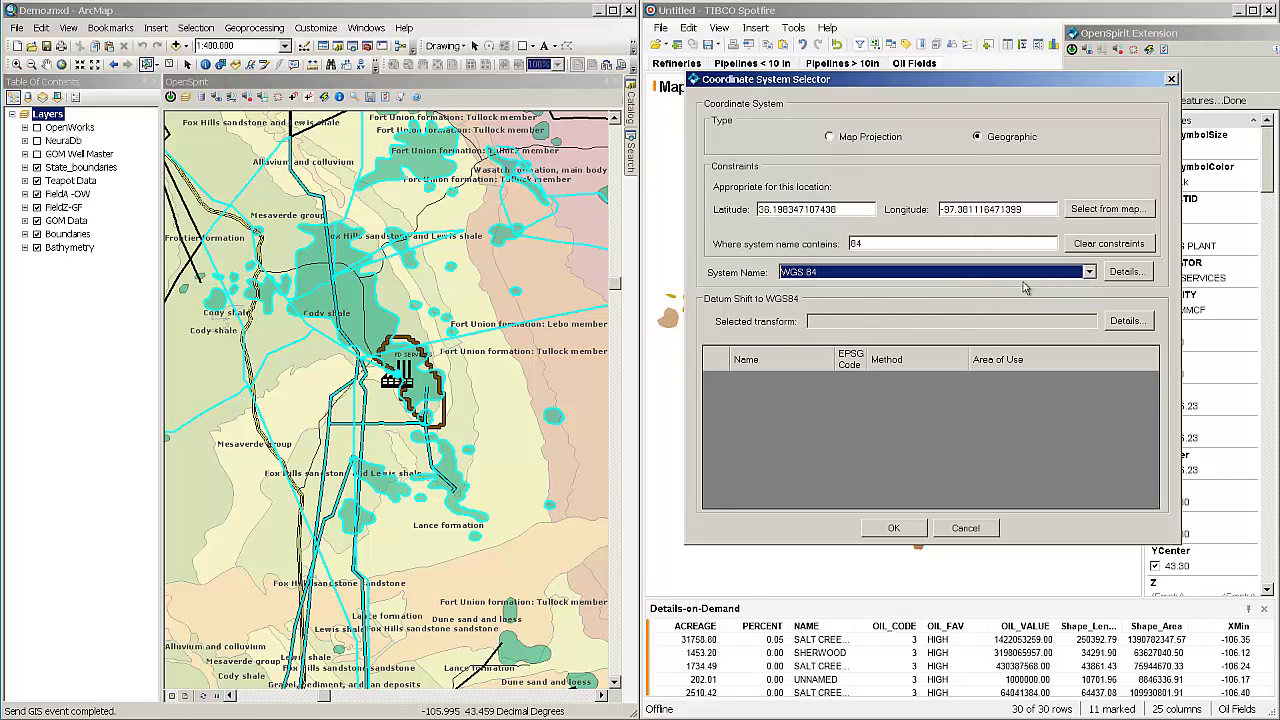
click(895, 529)
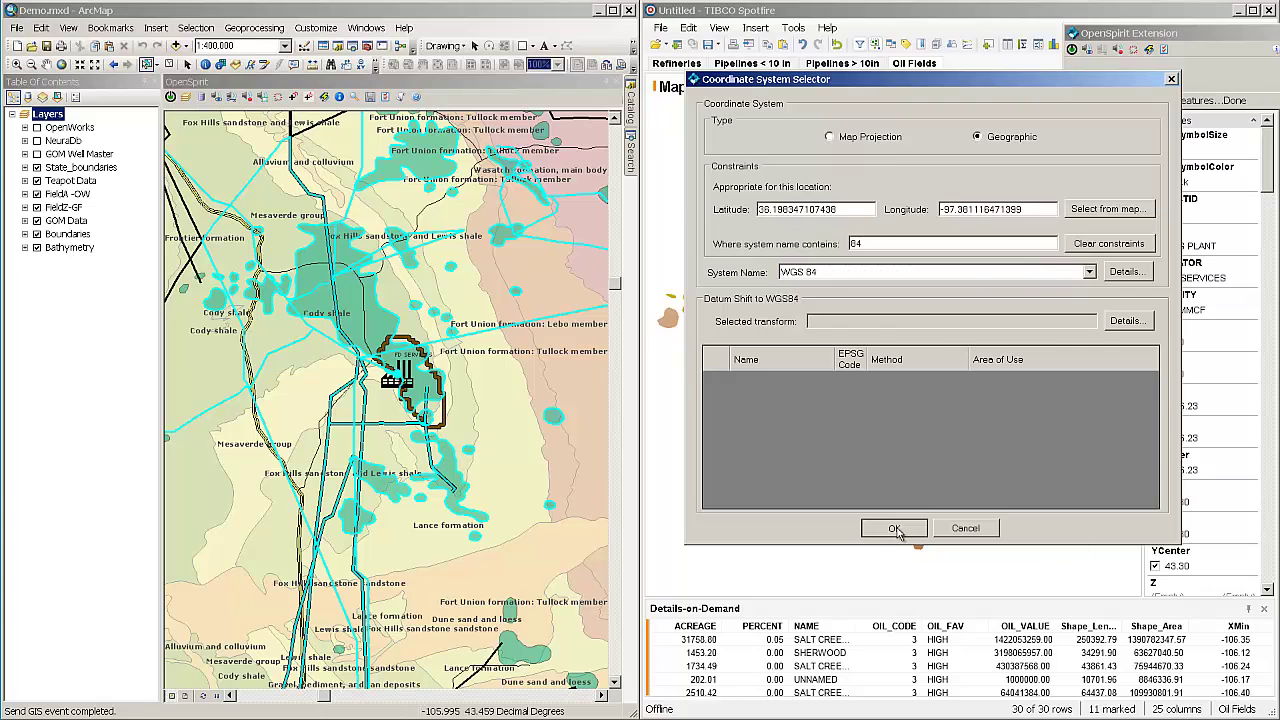
click(910, 393)
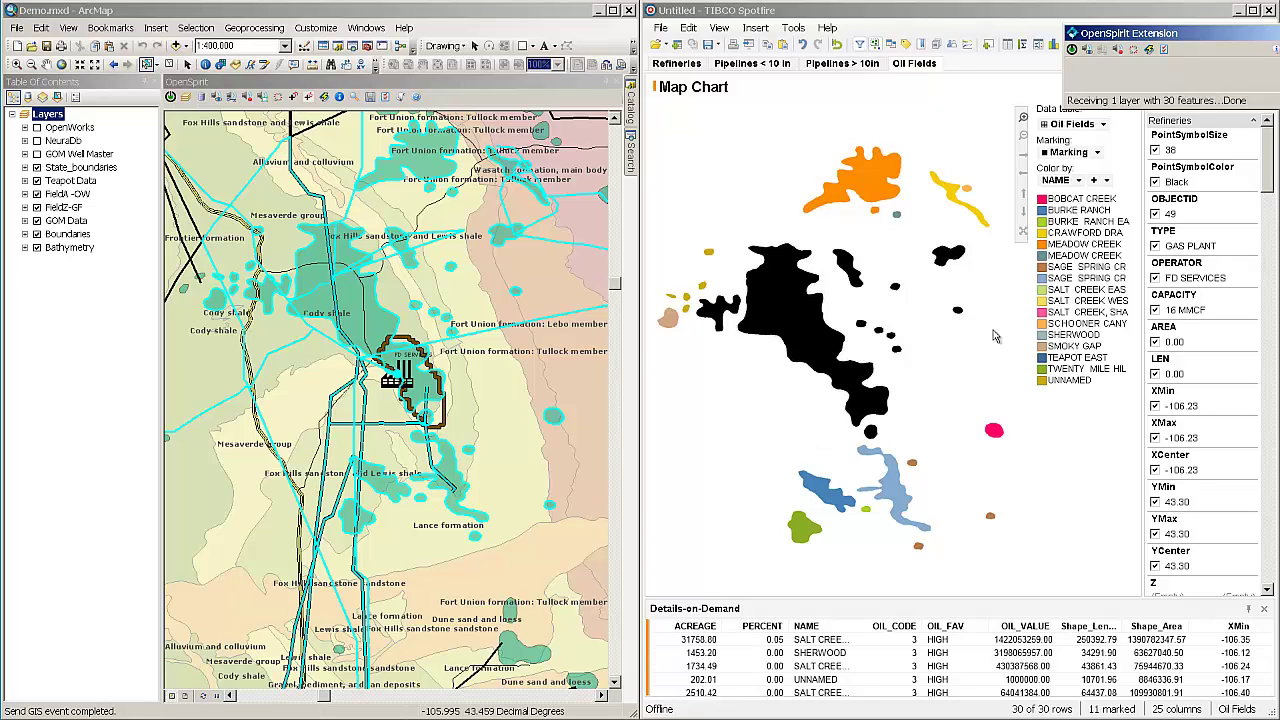
Mark the seven northern oil fields, clear ArcMap's selection, and send them with Send GIS data.
click(946, 333)
drag(833, 118, 1018, 294)
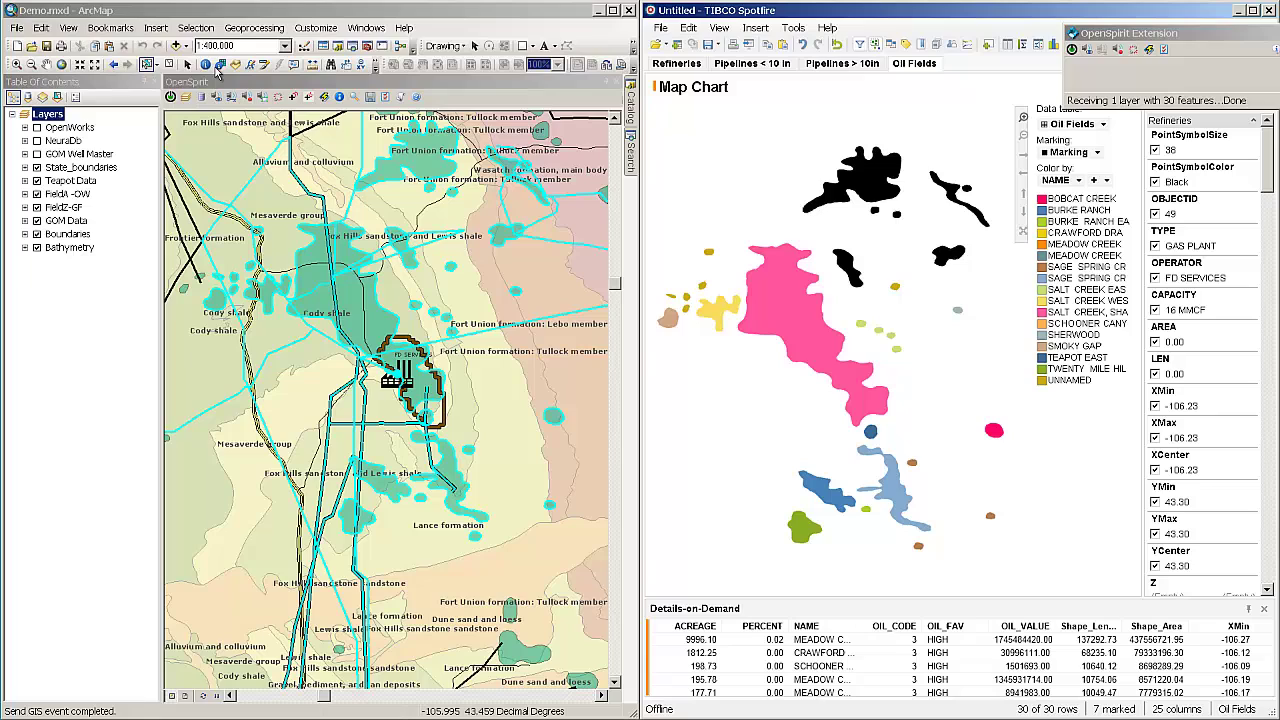
click(170, 64)
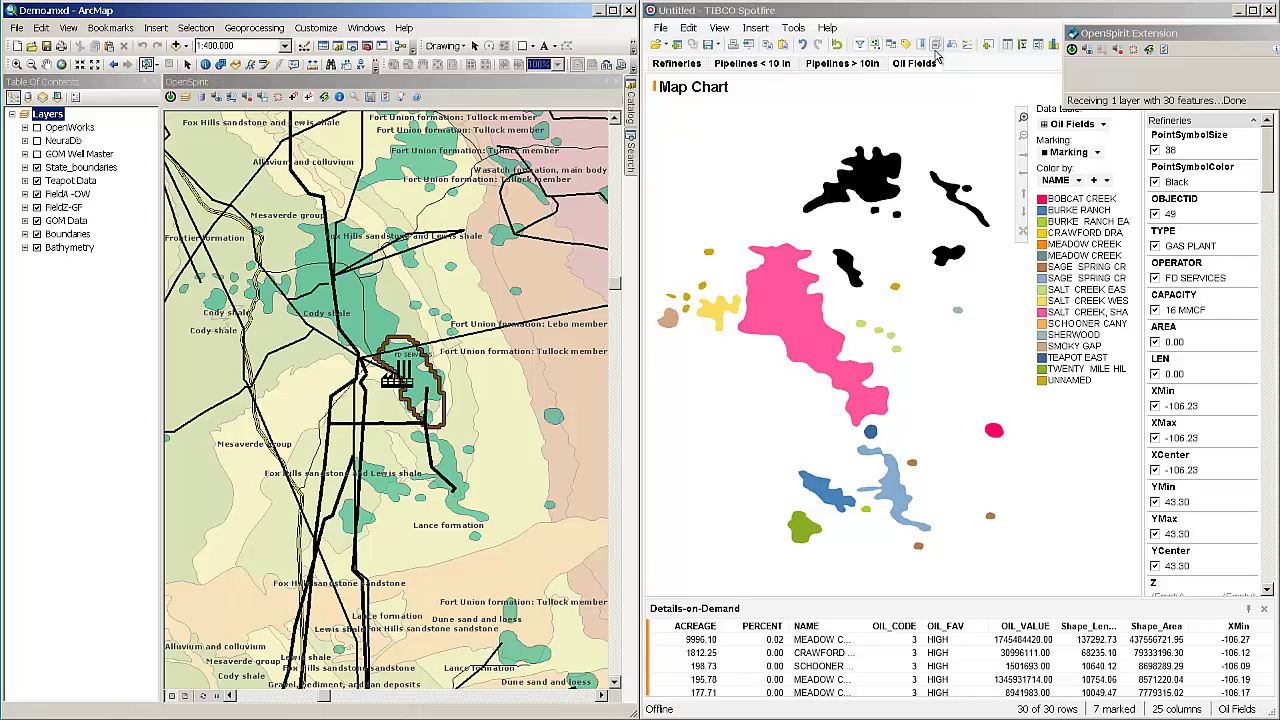
click(1098, 36)
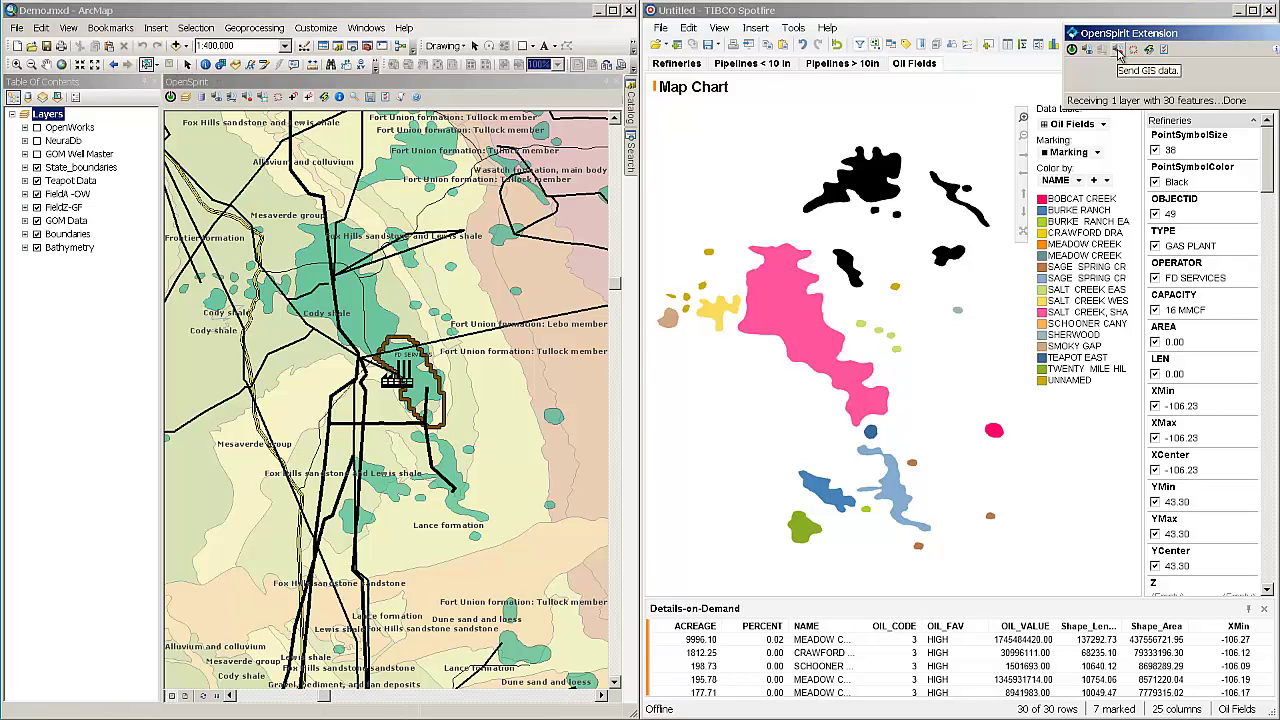
click(1120, 52)
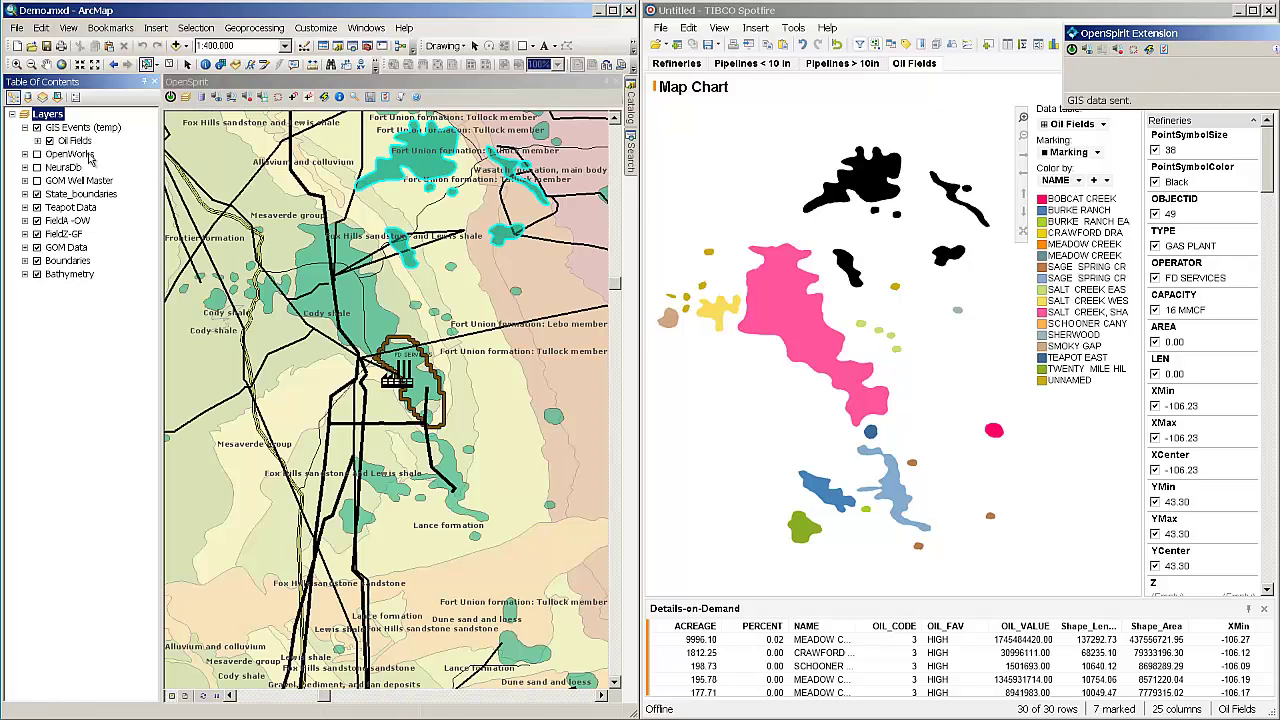
Expand and collapse the Oil Fields layer, check its seven fields' map tips, then clear the selection.
click(37, 141)
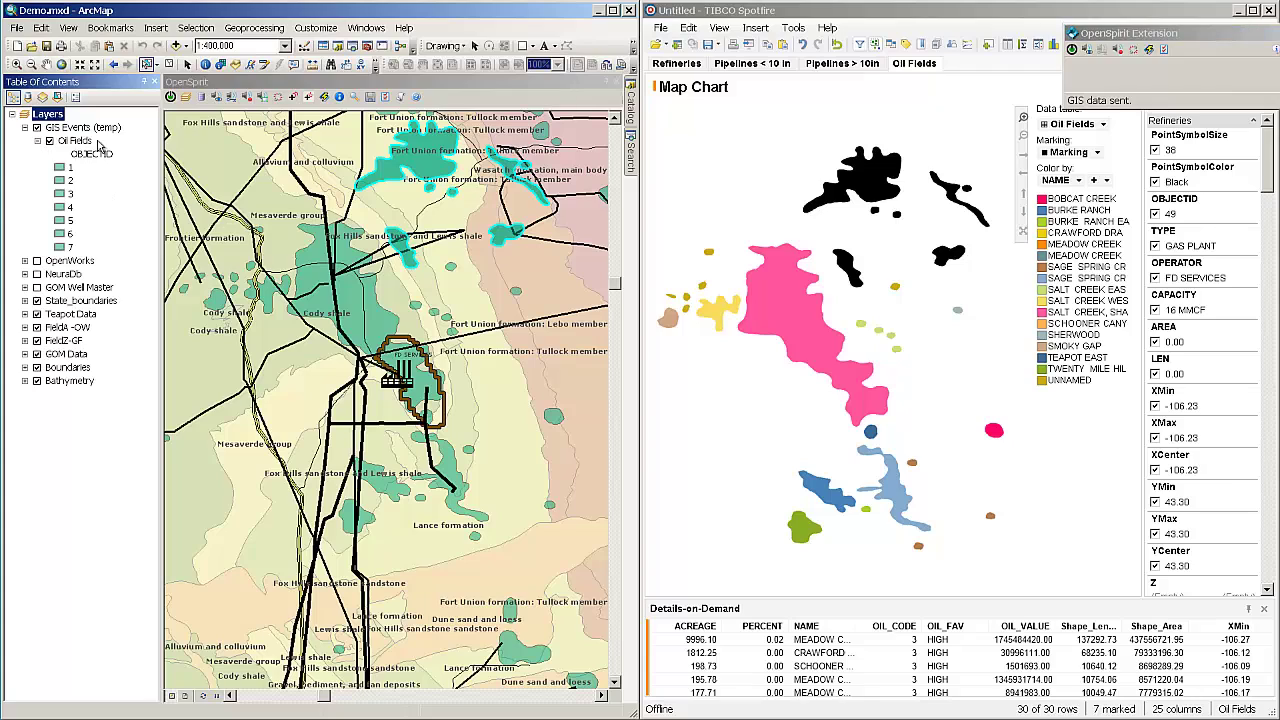
click(37, 141)
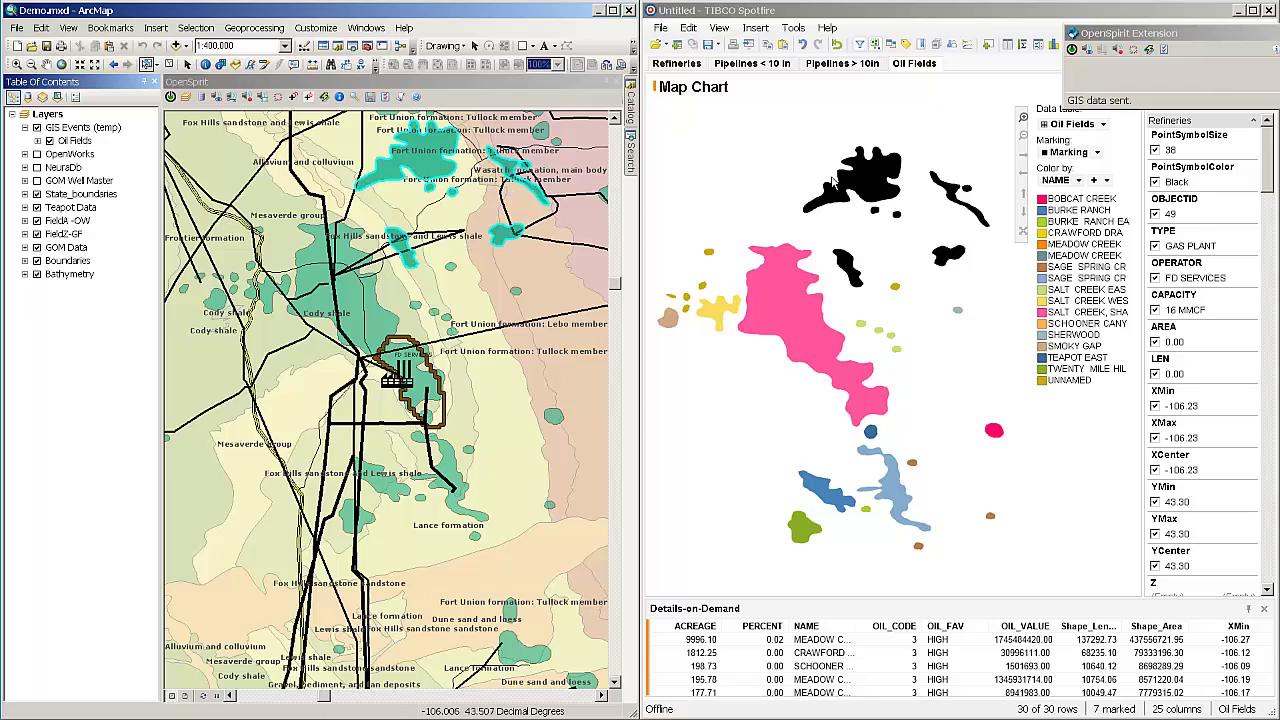
scroll(875, 260, down, 1)
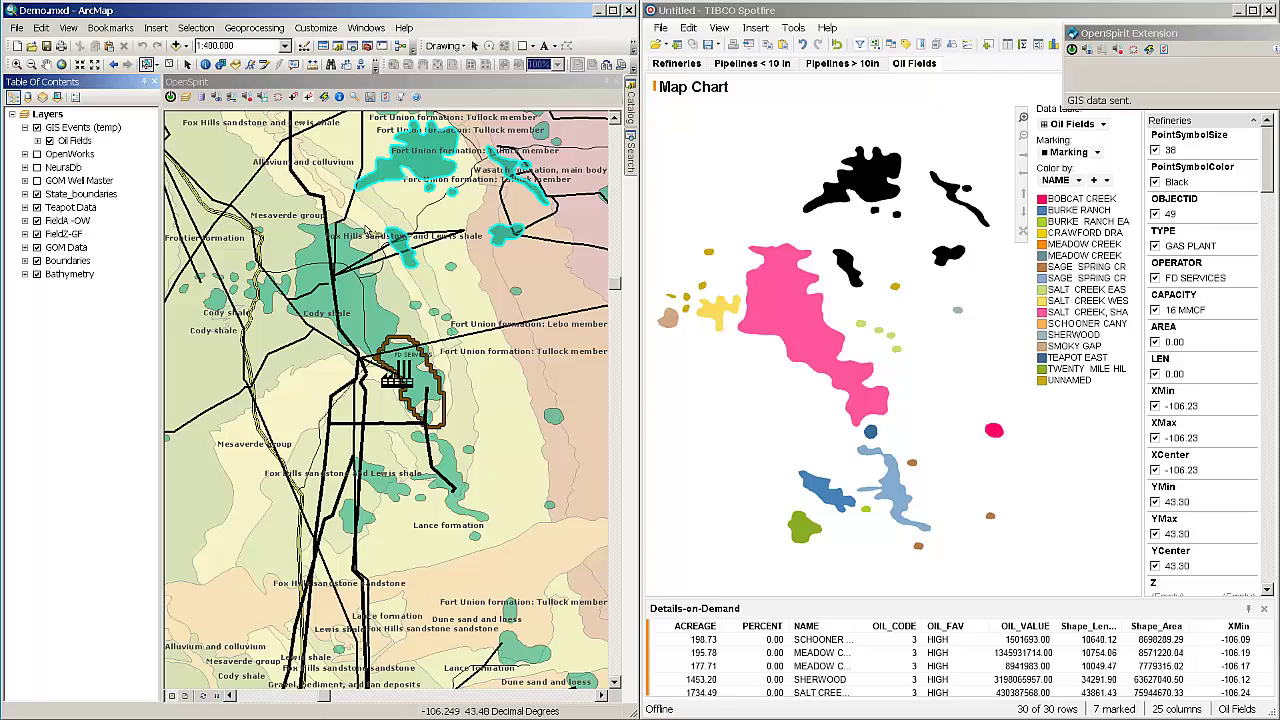
mouse_move(333, 243)
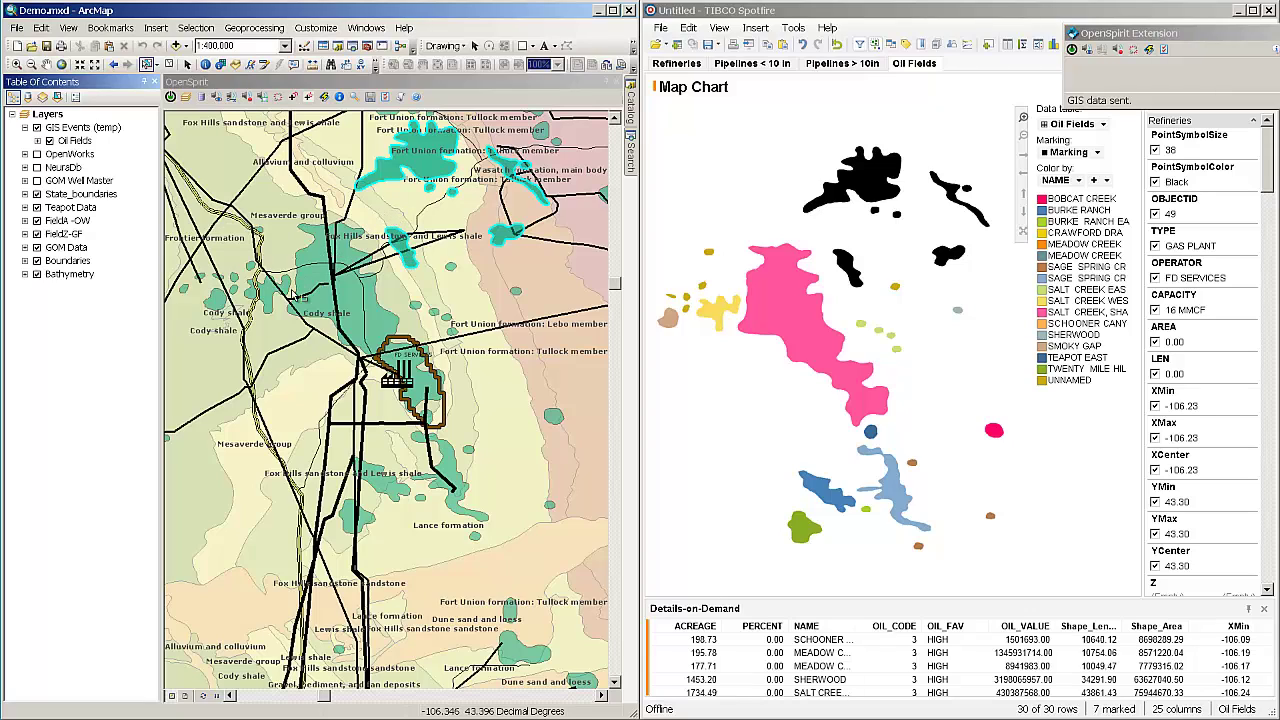
mouse_move(285, 292)
mouse_move(347, 267)
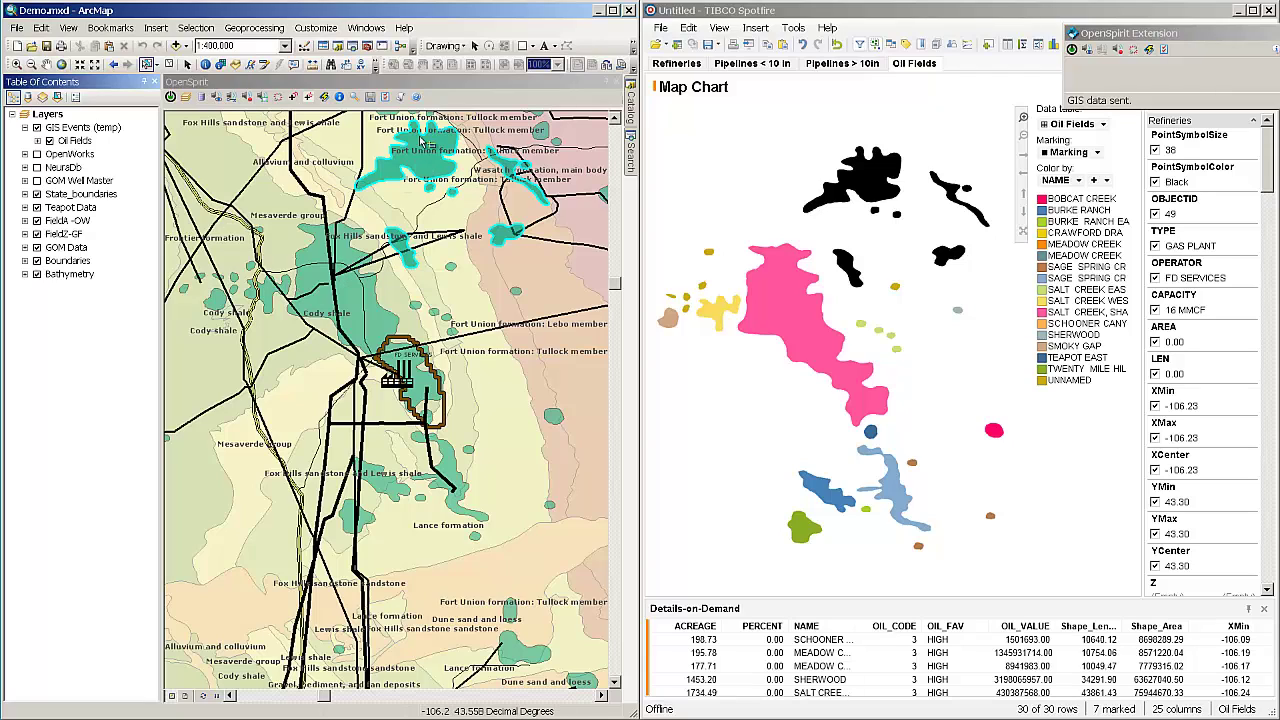
click(418, 88)
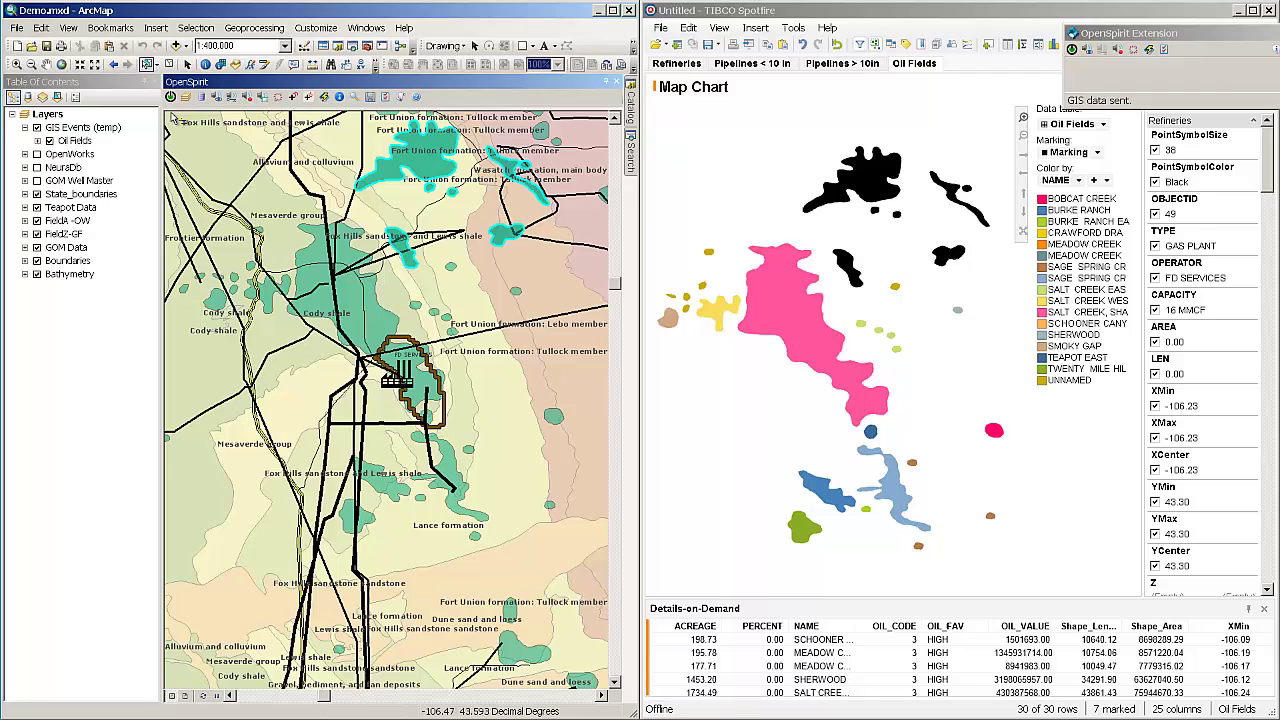
click(168, 64)
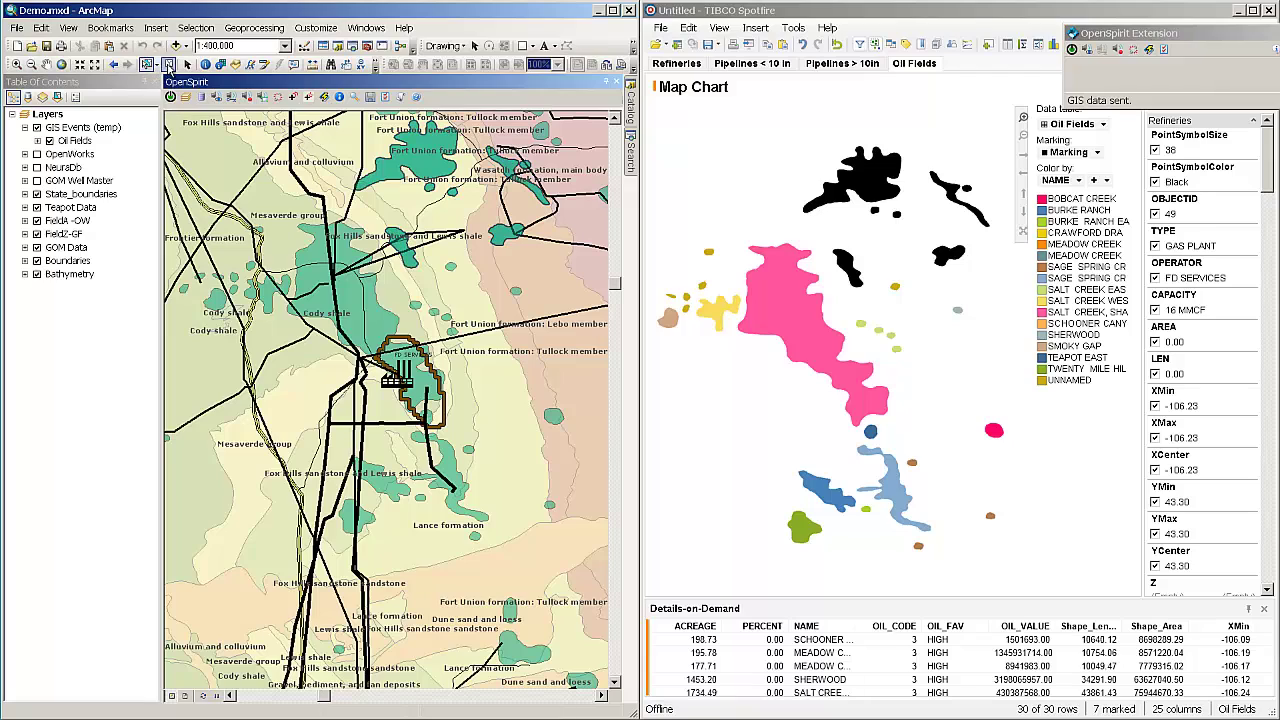
Send ArcMap's geology map image to Spotfire and close the Data panel to enlarge the Map Chart.
click(262, 97)
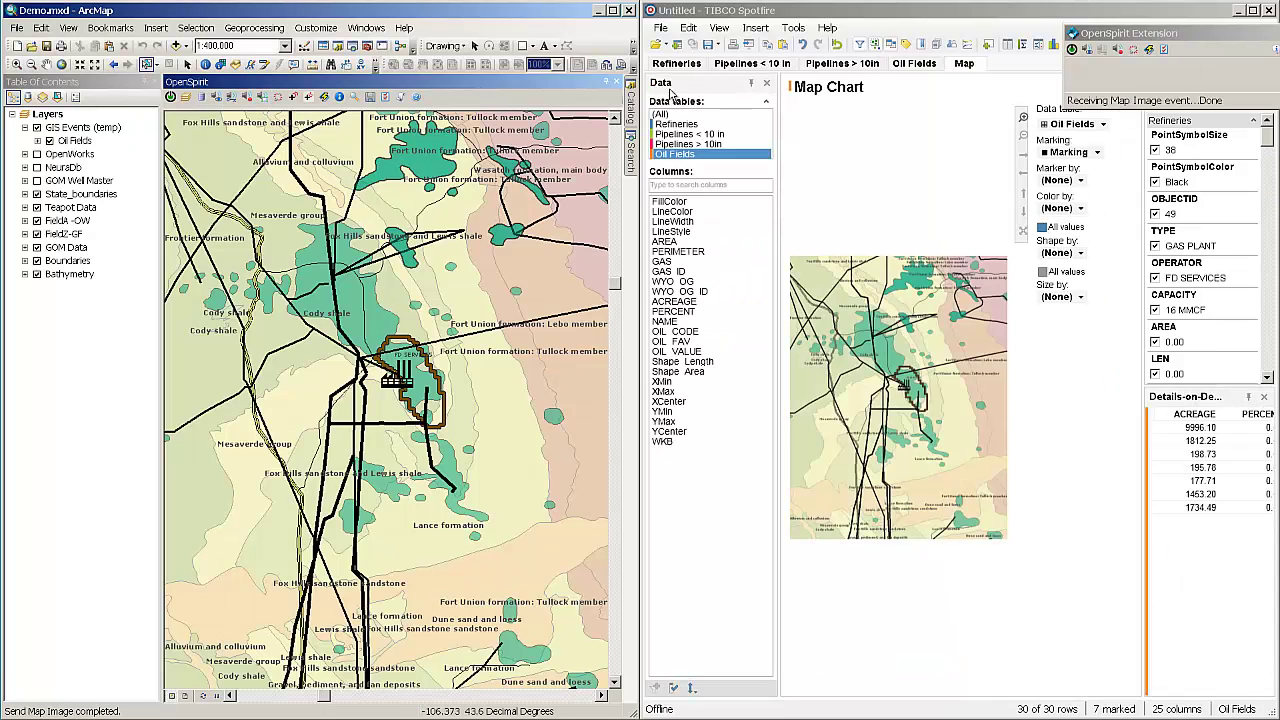
click(768, 85)
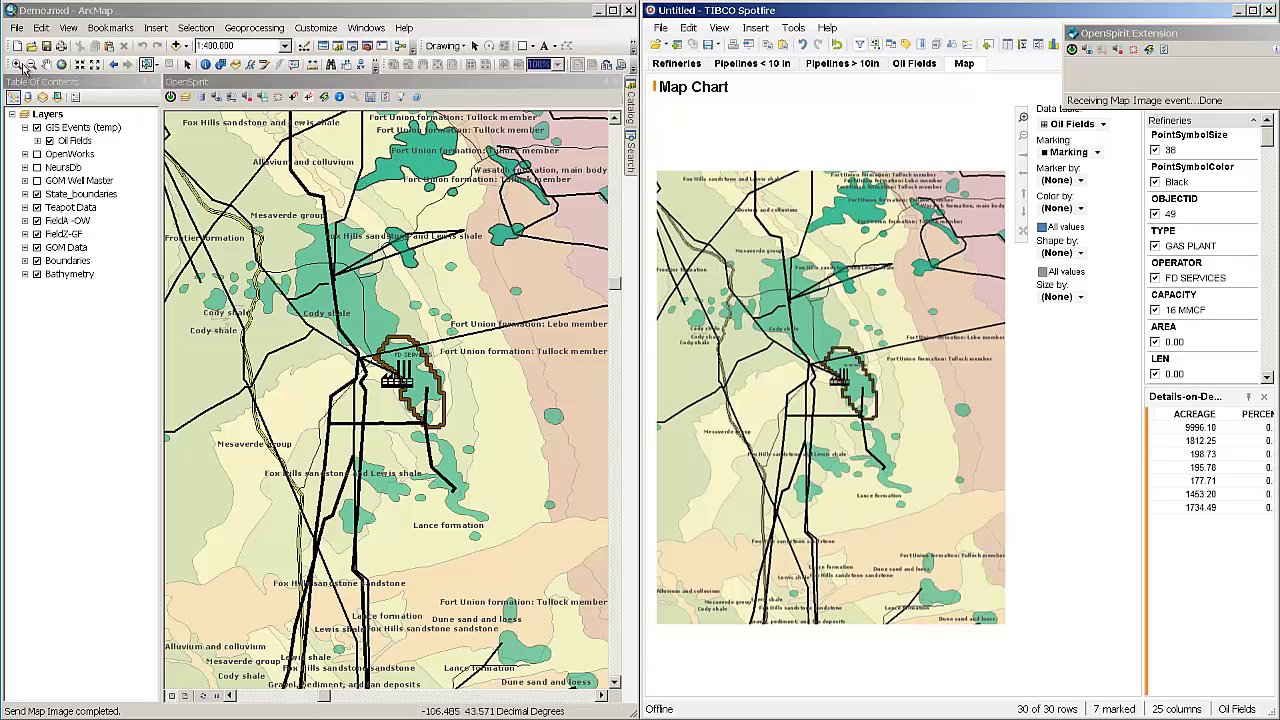
Zoom ArcMap in on the SALT CREEK, SHANNON field and send that map view to Spotfire.
click(16, 65)
drag(325, 321, 426, 394)
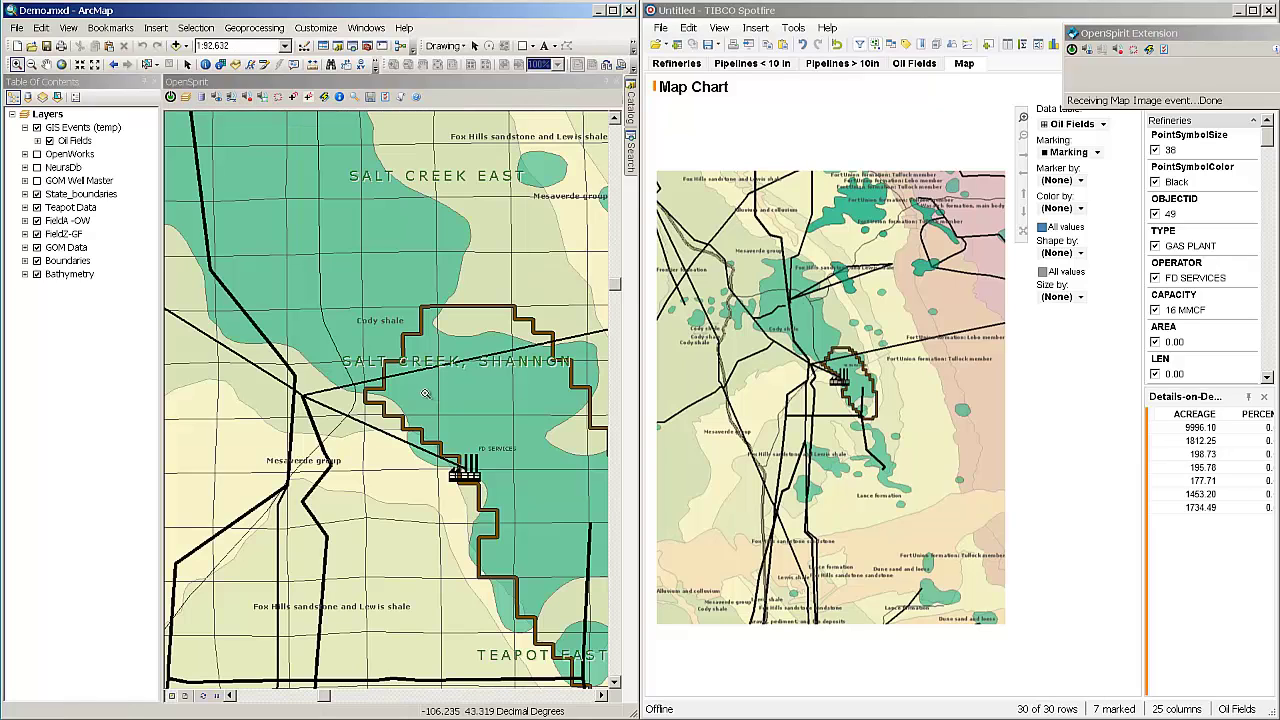
click(290, 86)
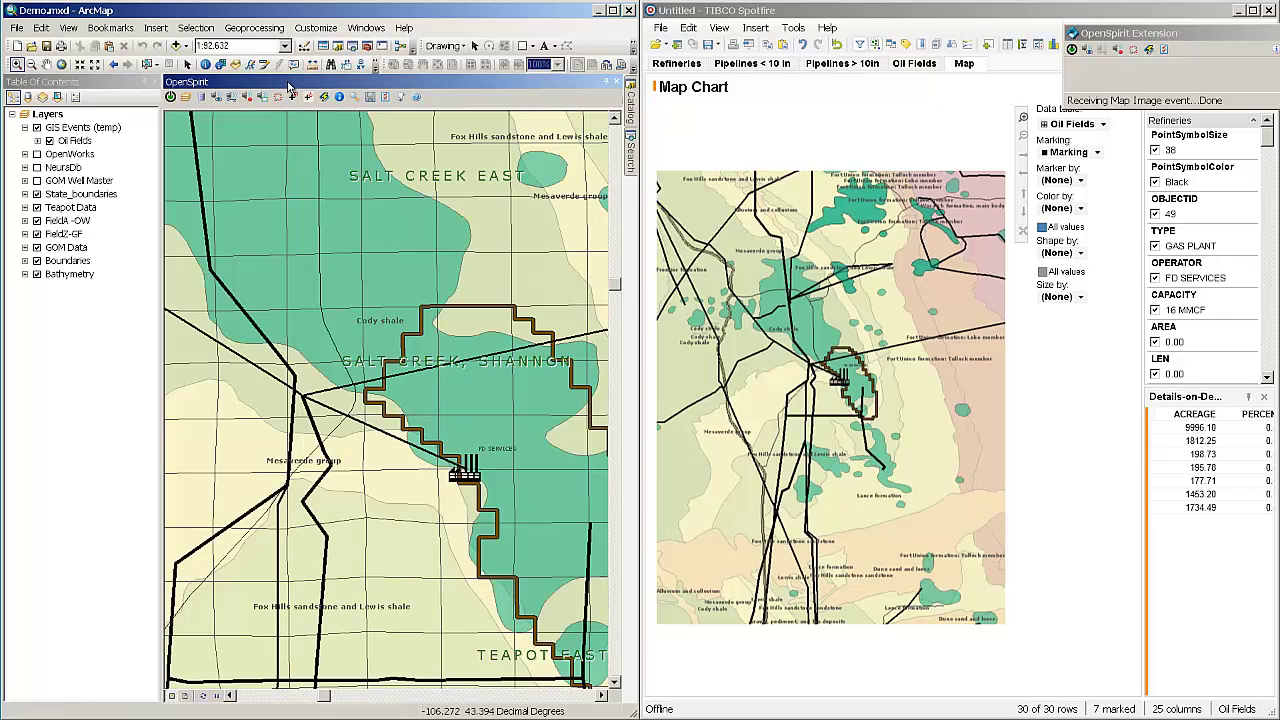
click(217, 99)
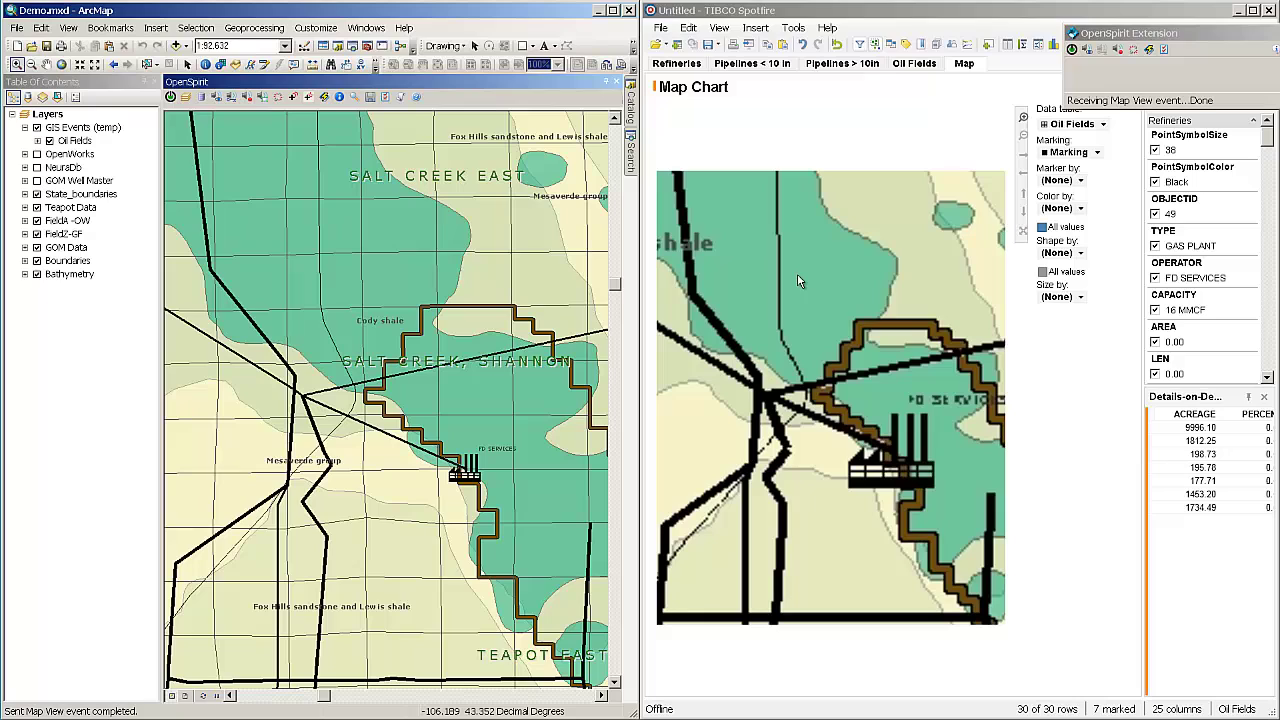
Apply the Salt Creek view on the Oil Fields page, then zoom out to all fields and send it to ArcMap.
click(920, 64)
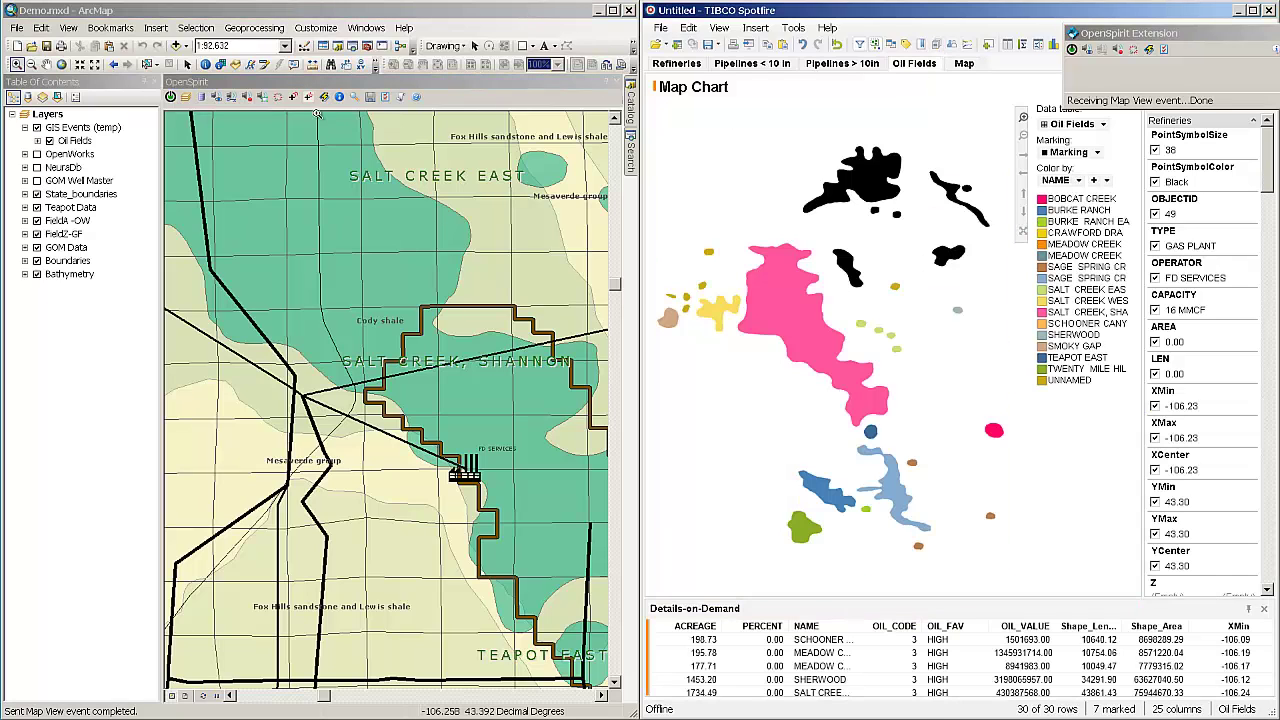
click(215, 86)
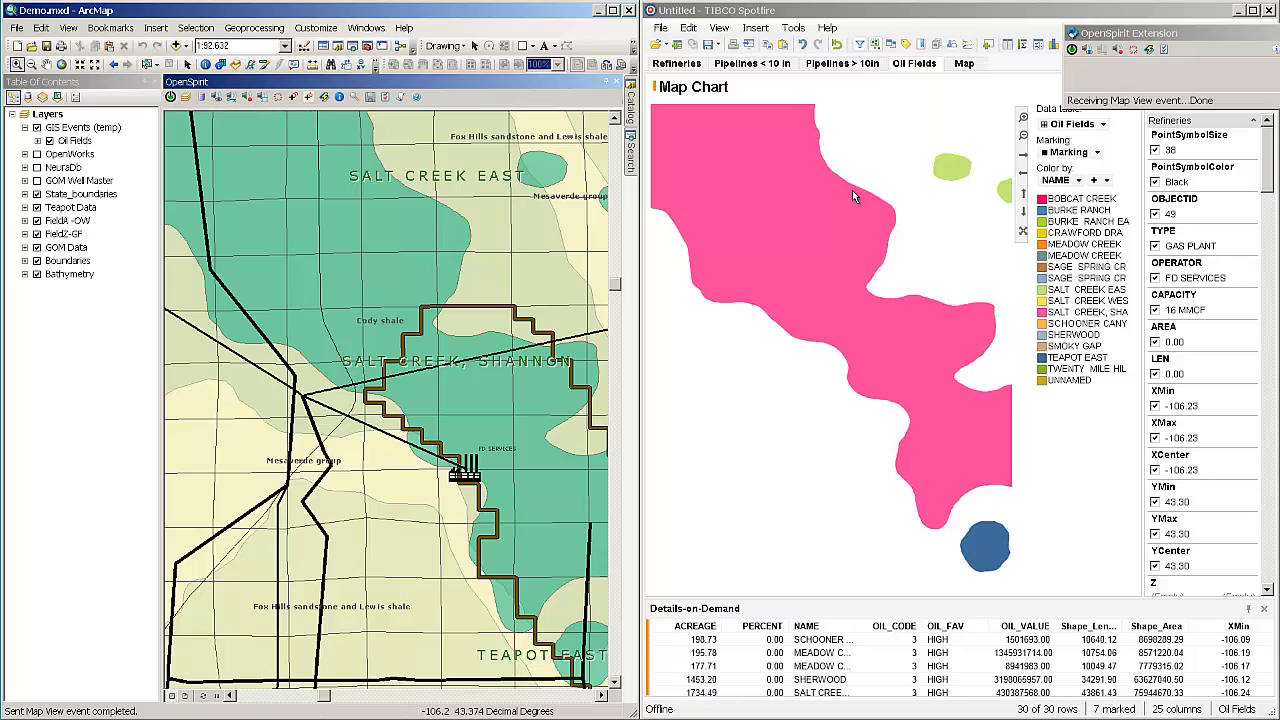
click(1022, 231)
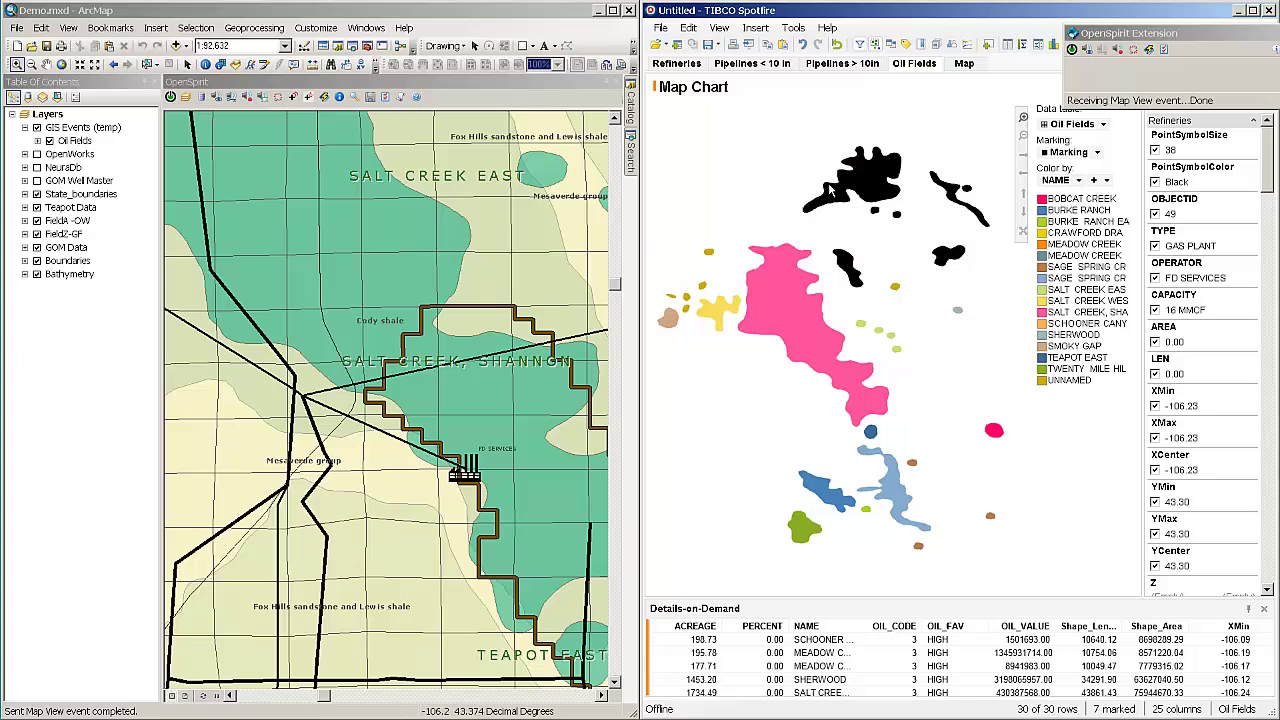
click(1128, 35)
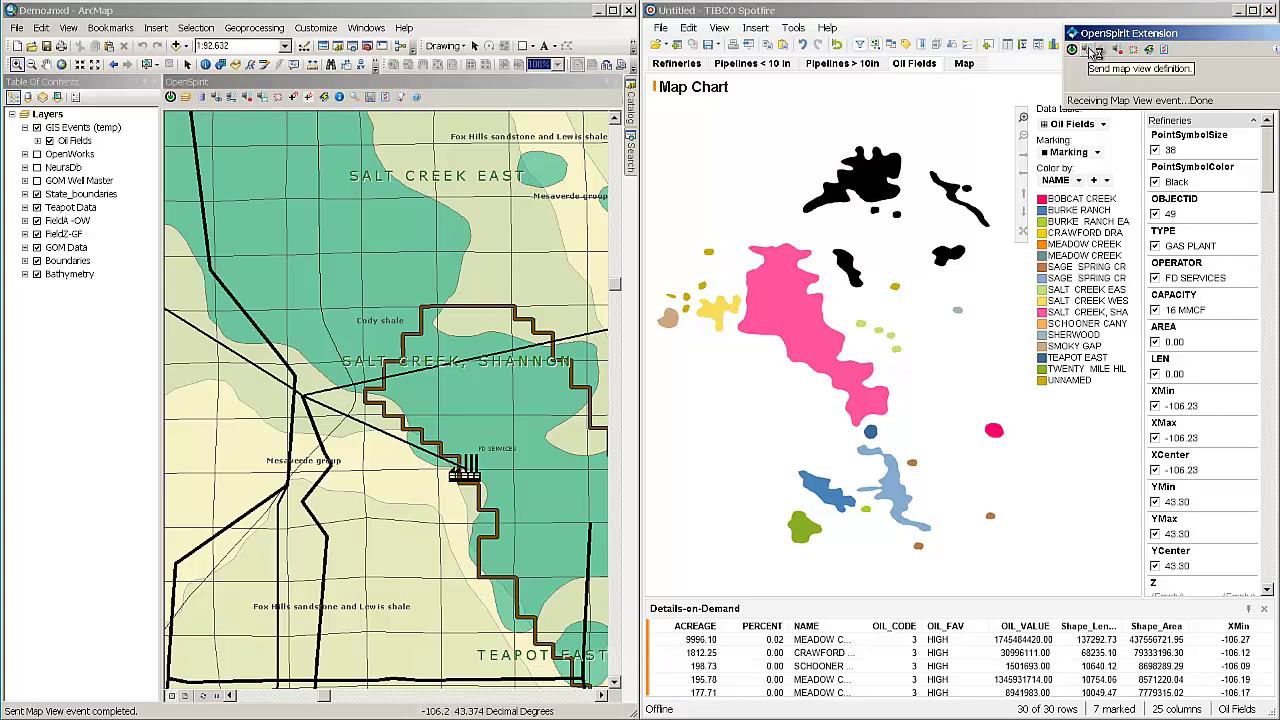
click(1094, 50)
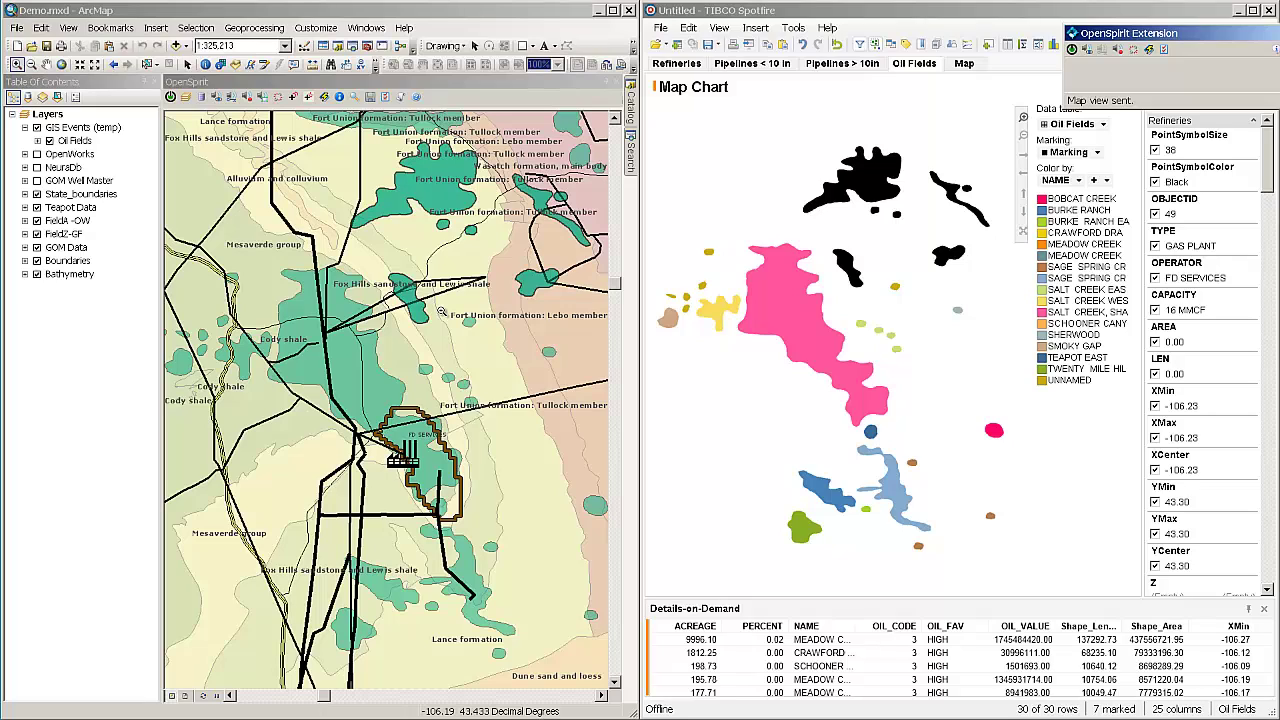
click(193, 13)
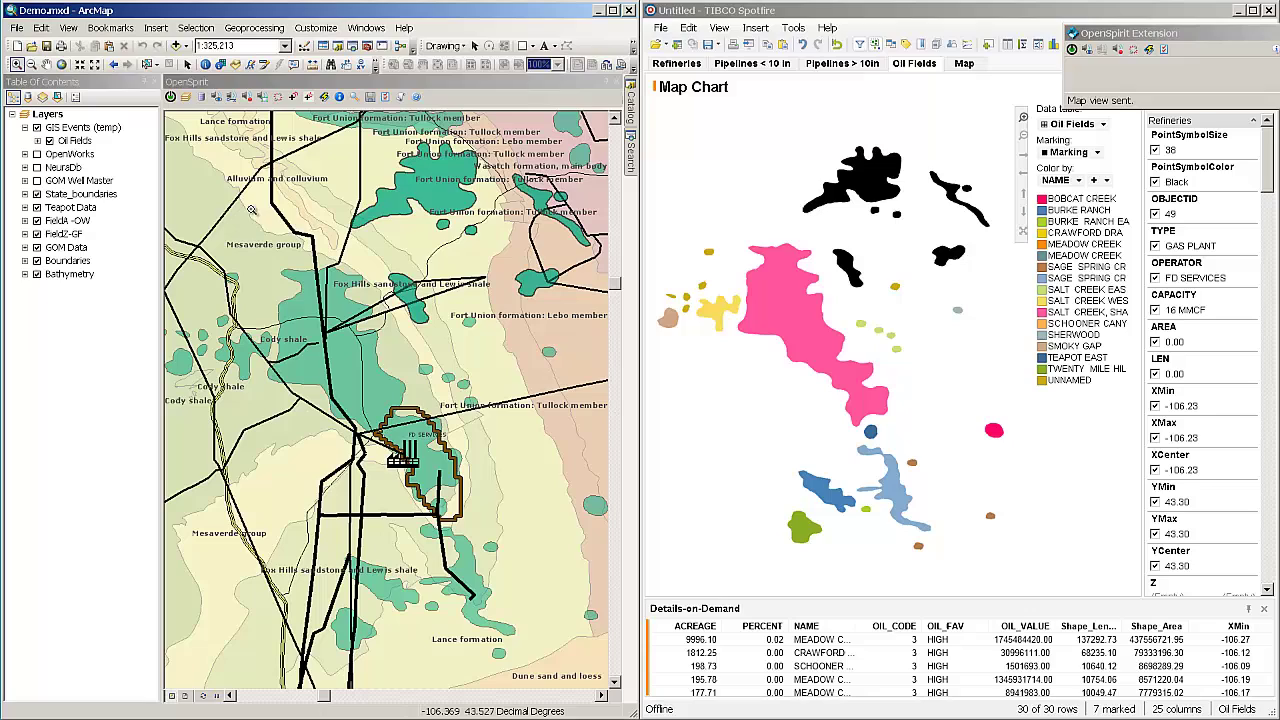
click(689, 12)
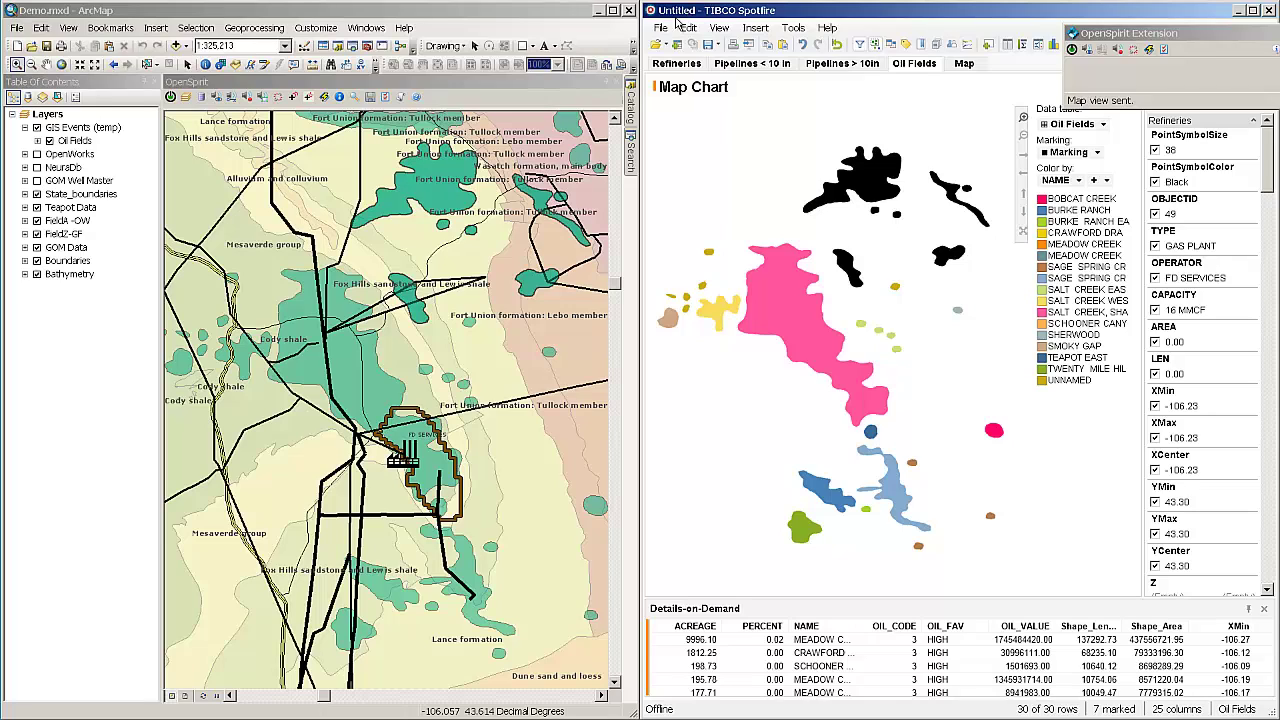
click(495, 10)
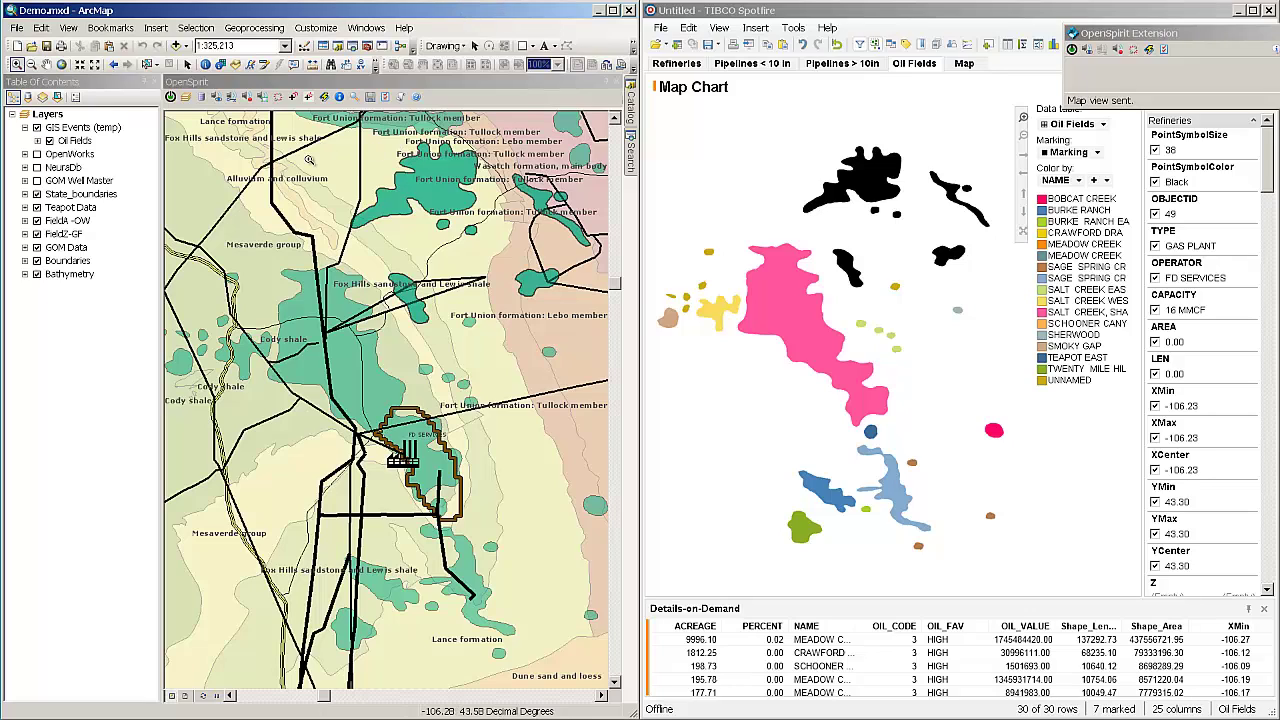
click(270, 90)
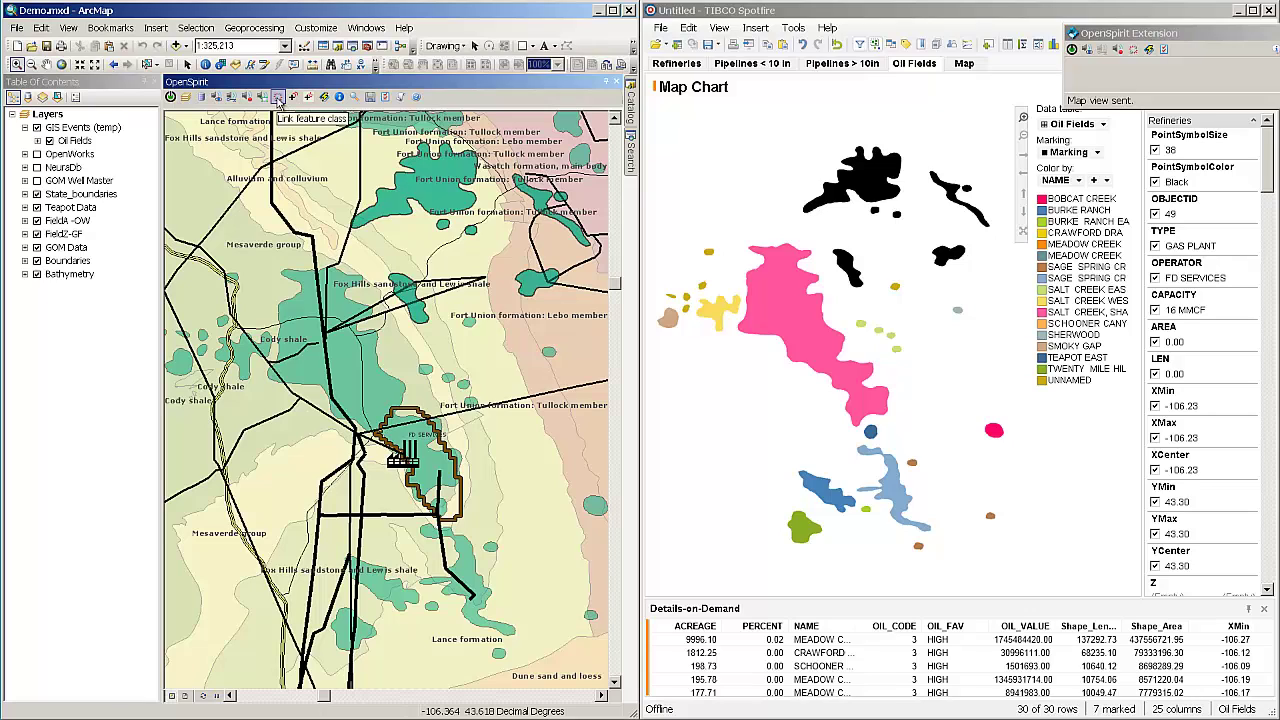
Start a highlight session on the Teapot Data-Geology-Oil Fields feature class.
click(278, 97)
drag(294, 320, 357, 183)
click(500, 205)
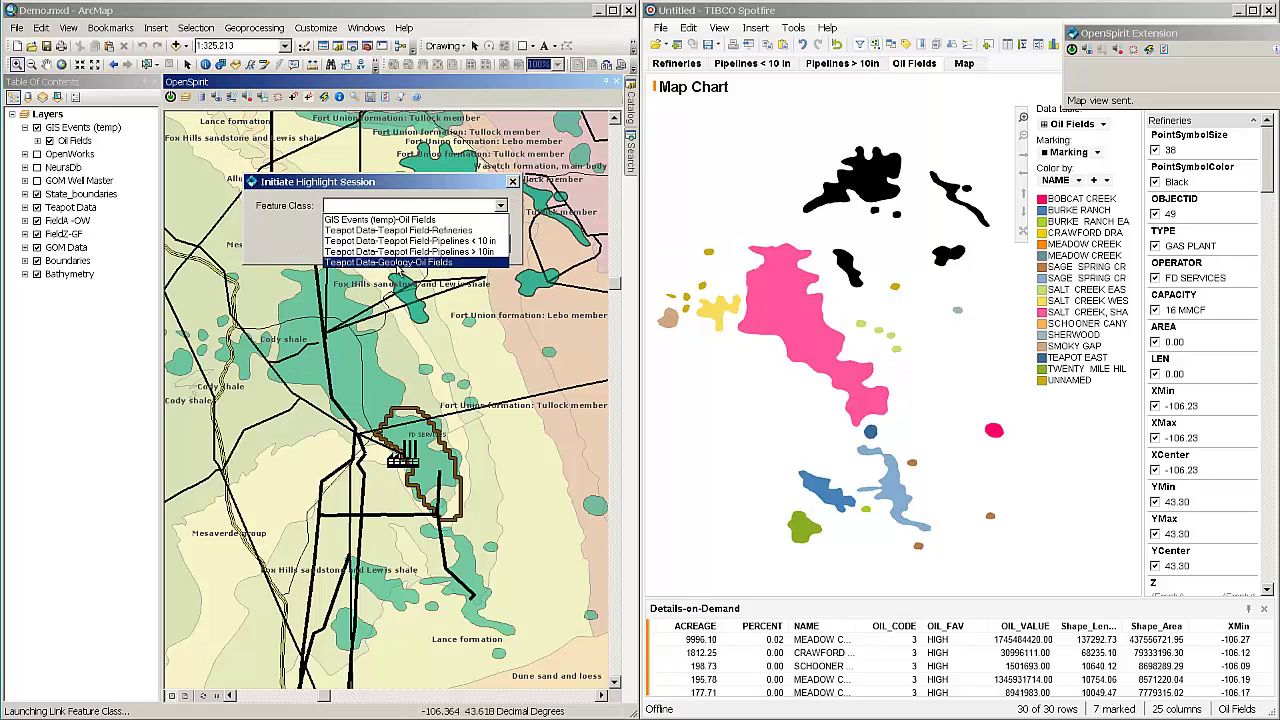
click(401, 264)
click(399, 244)
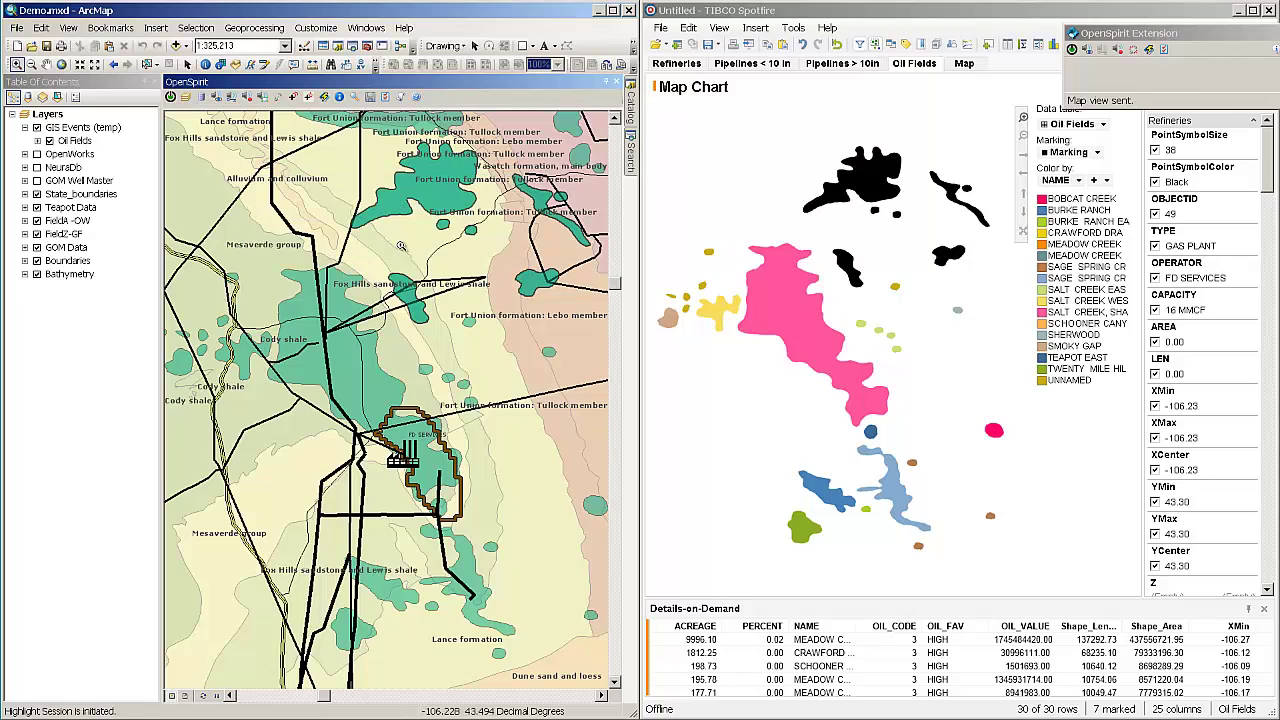
drag(926, 14, 897, 95)
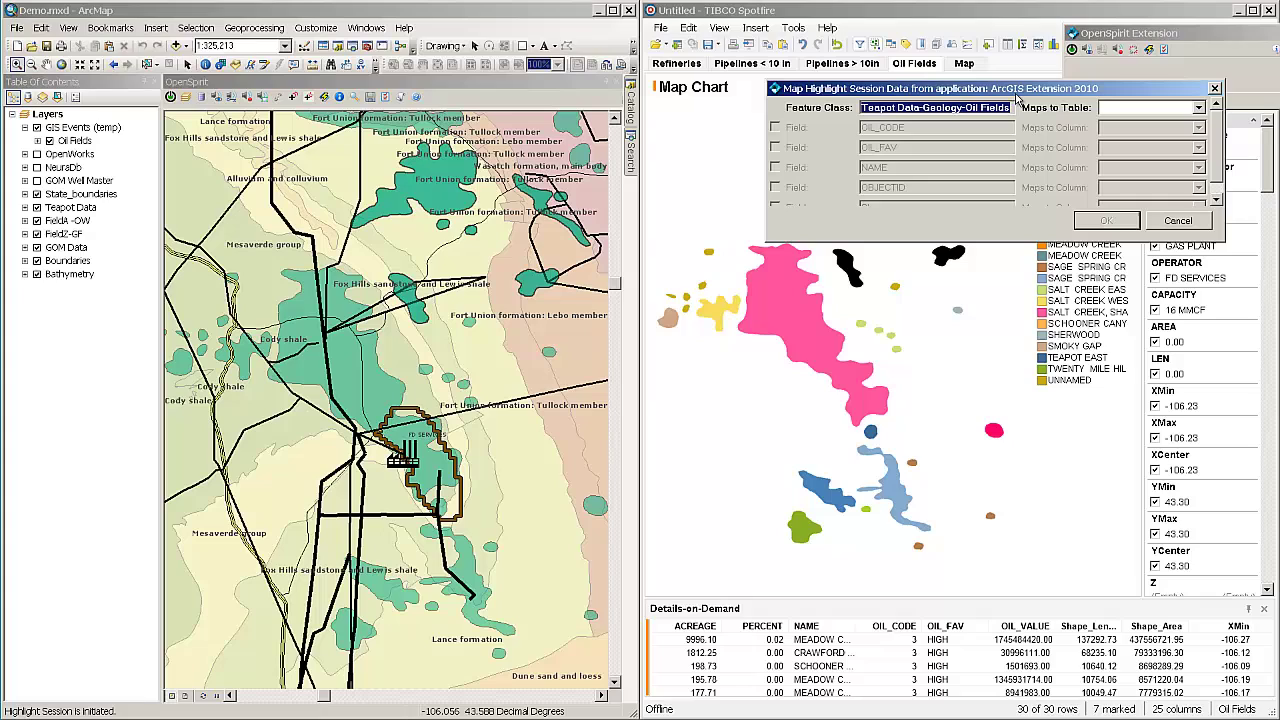
Map the features to the Oil Fields table, matching the NAME field to the NAME column.
click(1198, 107)
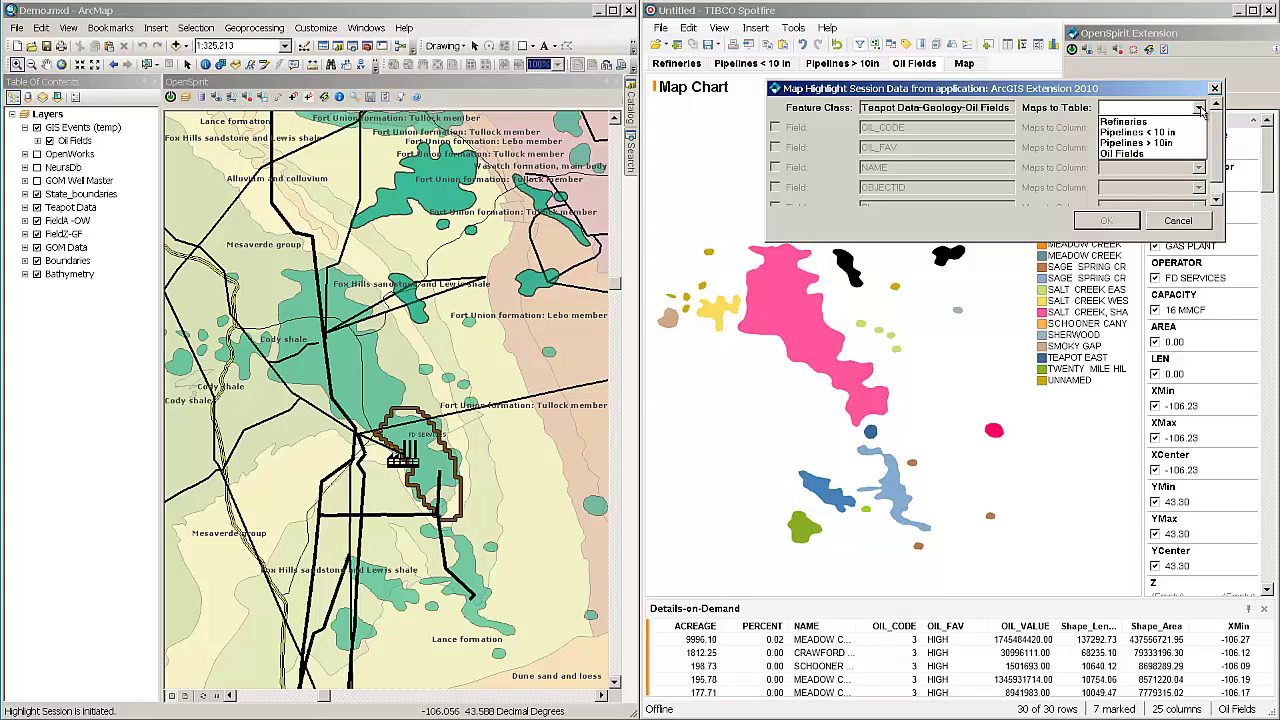
click(1130, 153)
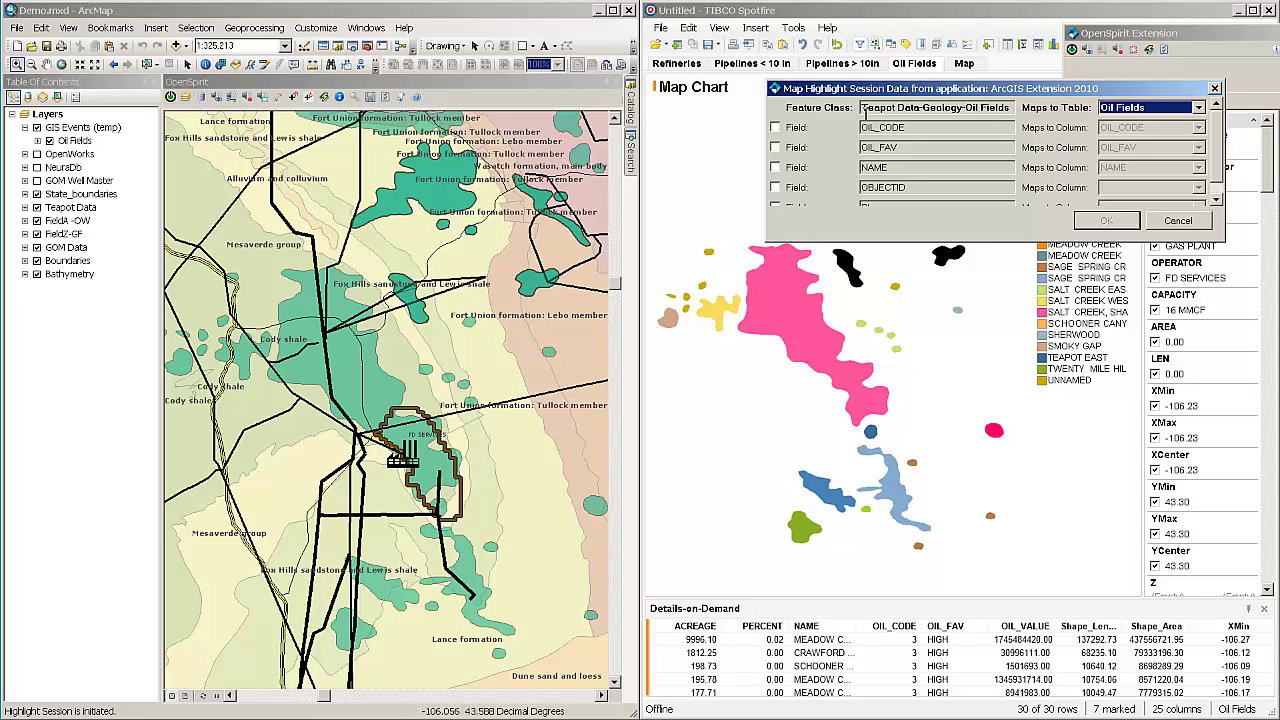
click(776, 168)
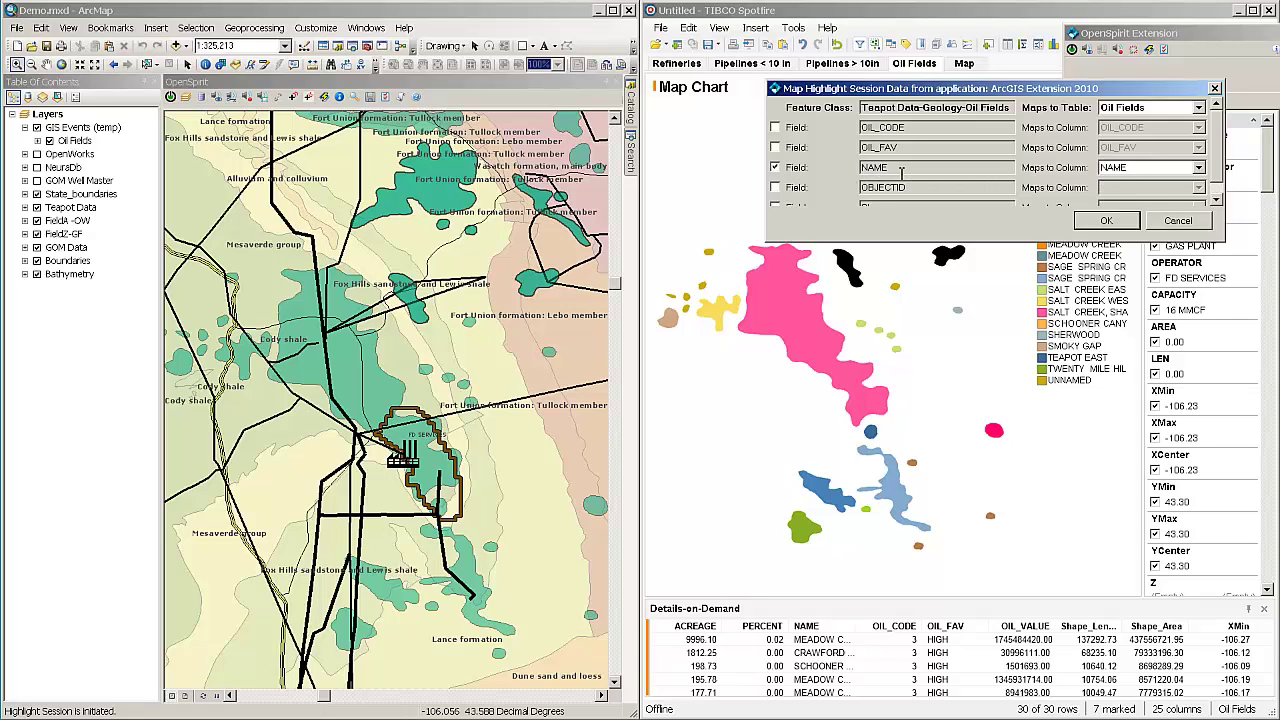
click(1106, 220)
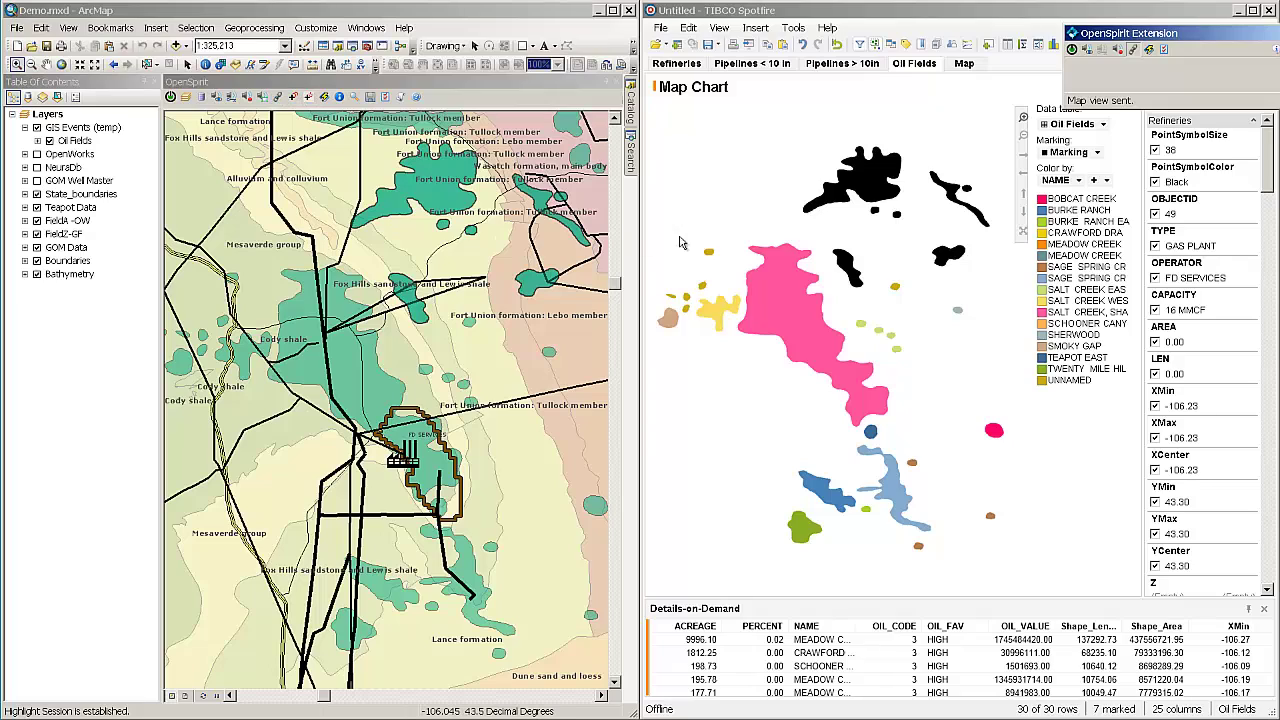
Select SALT CREEK and the southern fields in ArcMap, then mark central and northern fields in Spotfire's map.
click(208, 82)
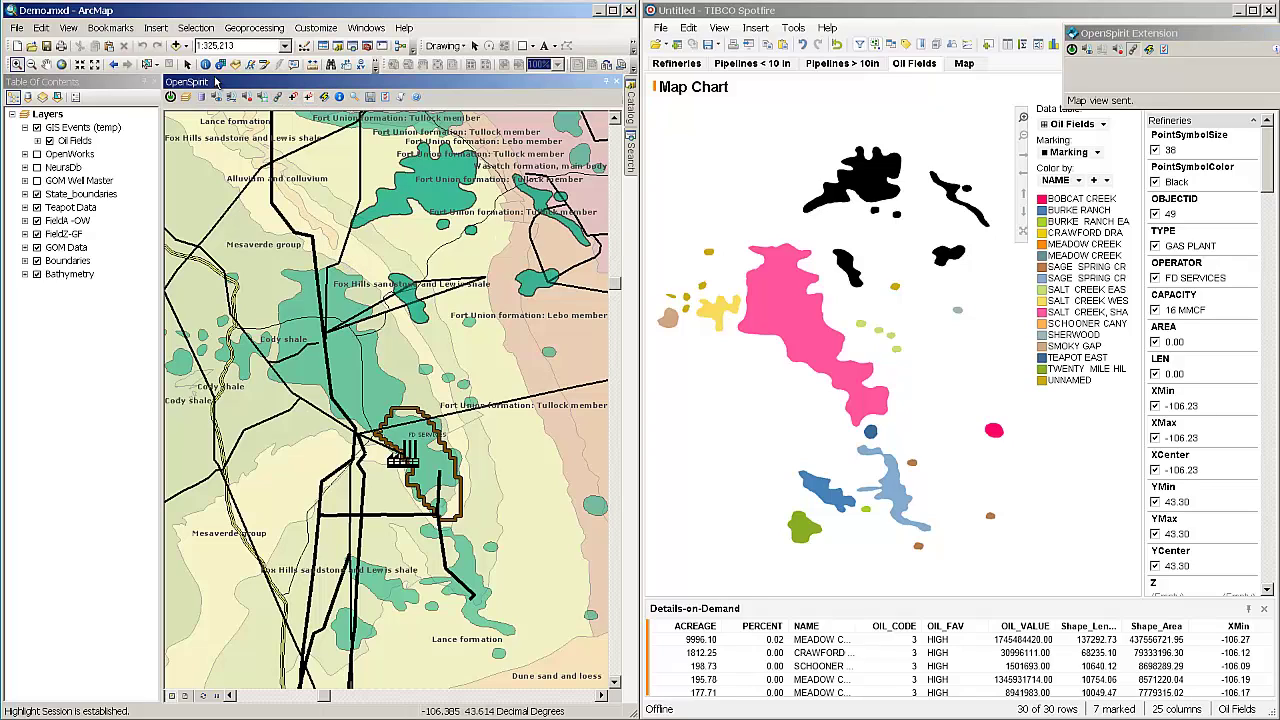
click(147, 65)
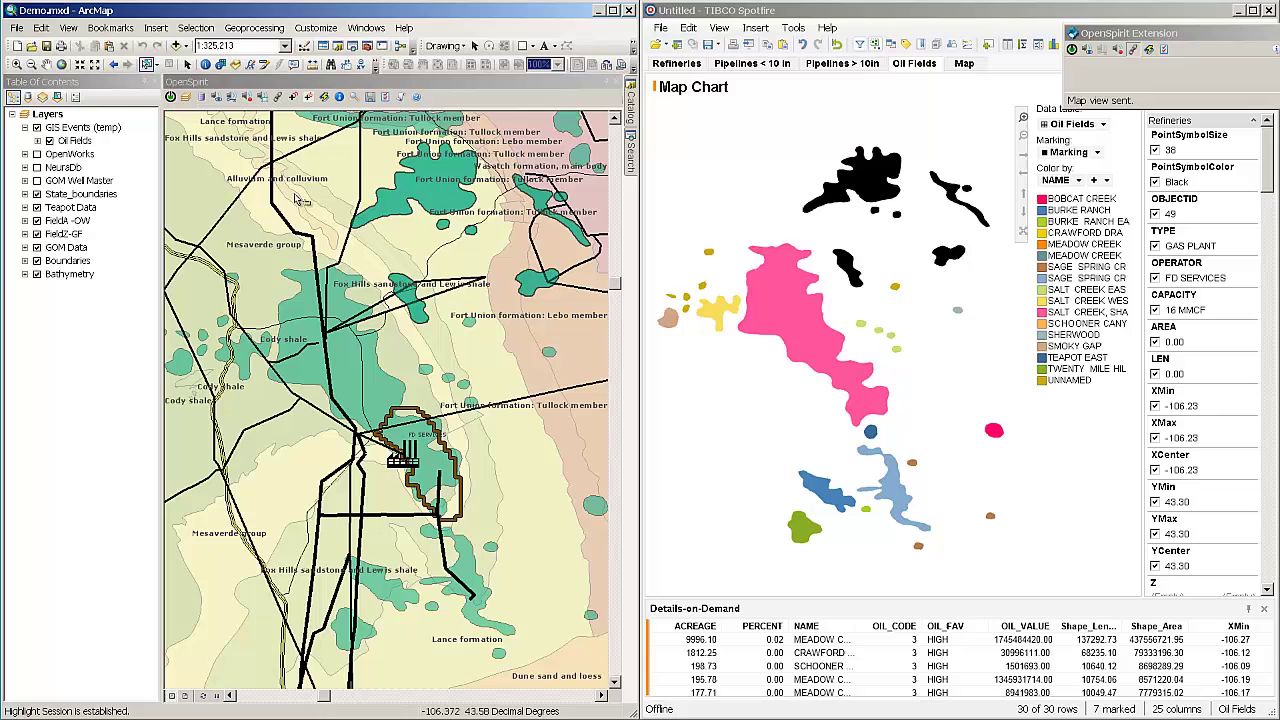
click(362, 362)
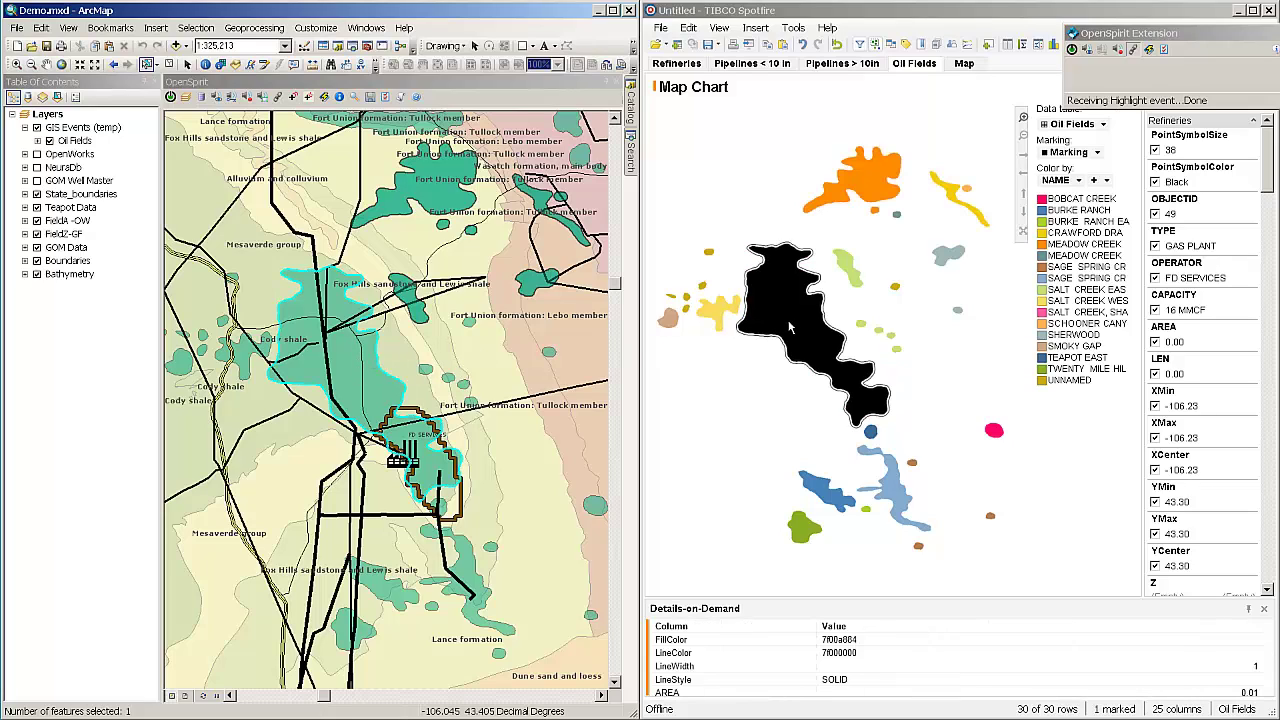
drag(312, 512, 490, 612)
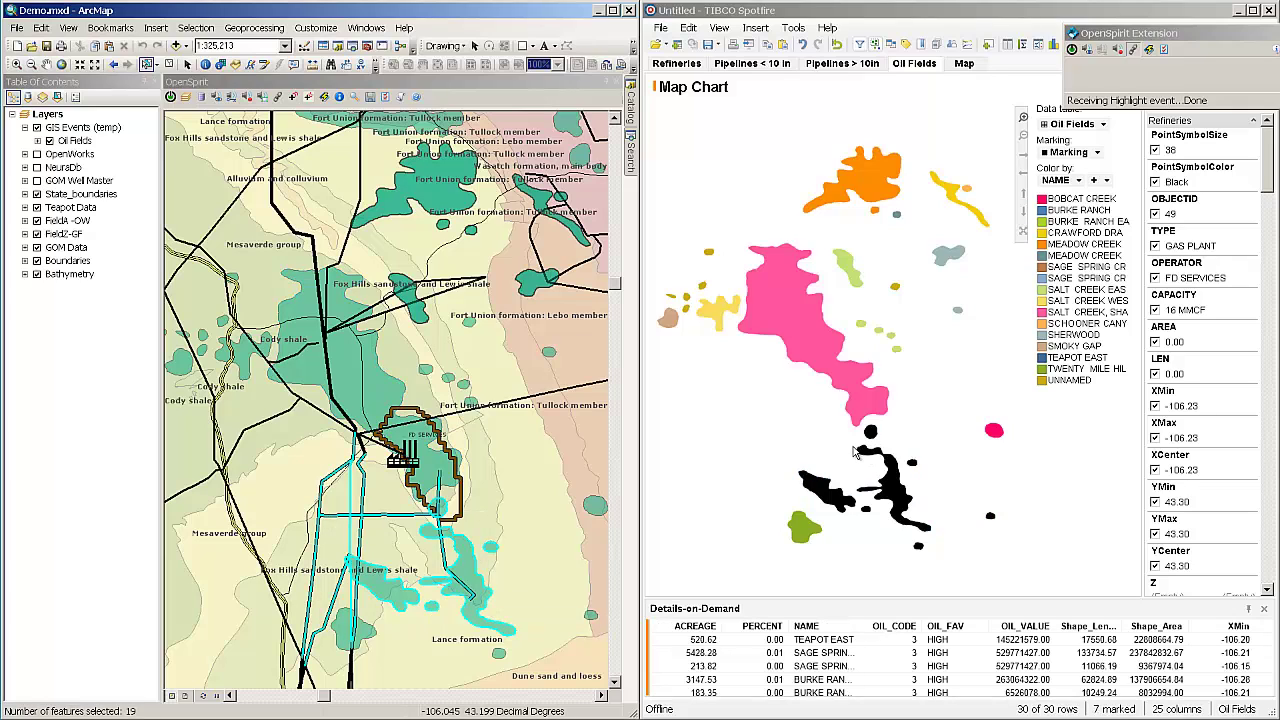
drag(812, 144, 980, 322)
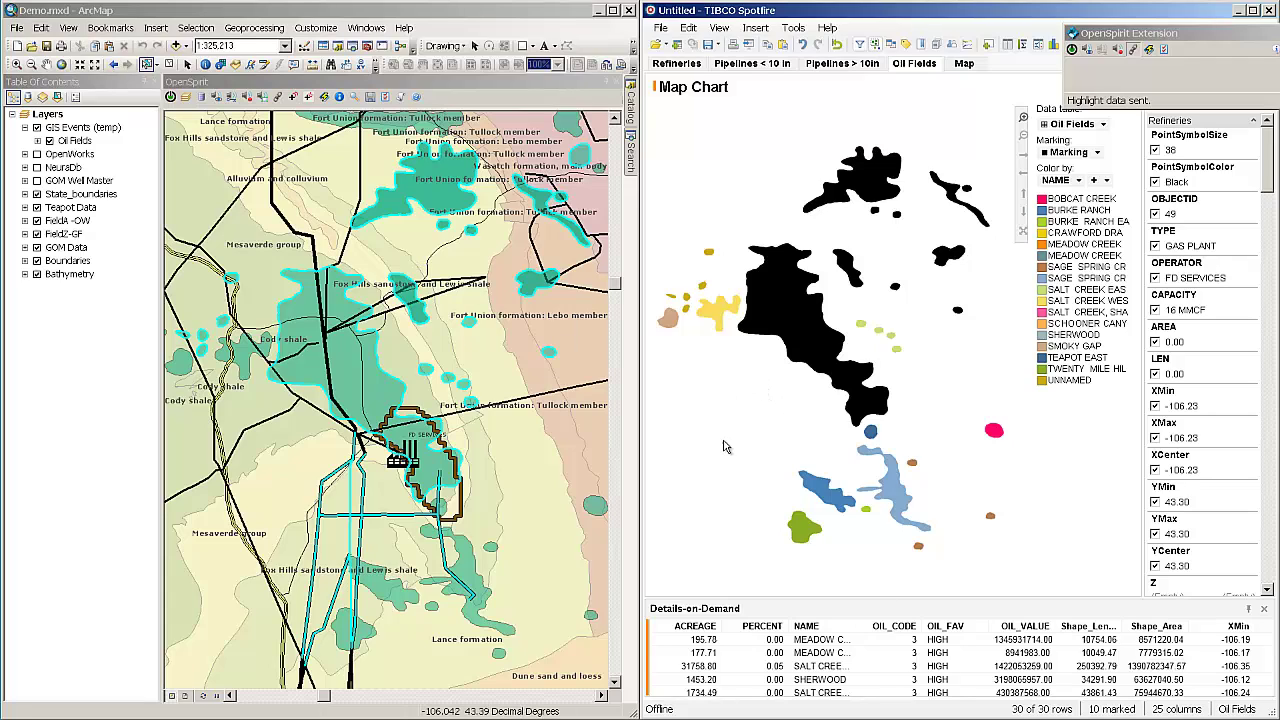
Close Details-on-Demand and add a bar chart details visualization from the map chart.
click(1265, 612)
right_click(742, 478)
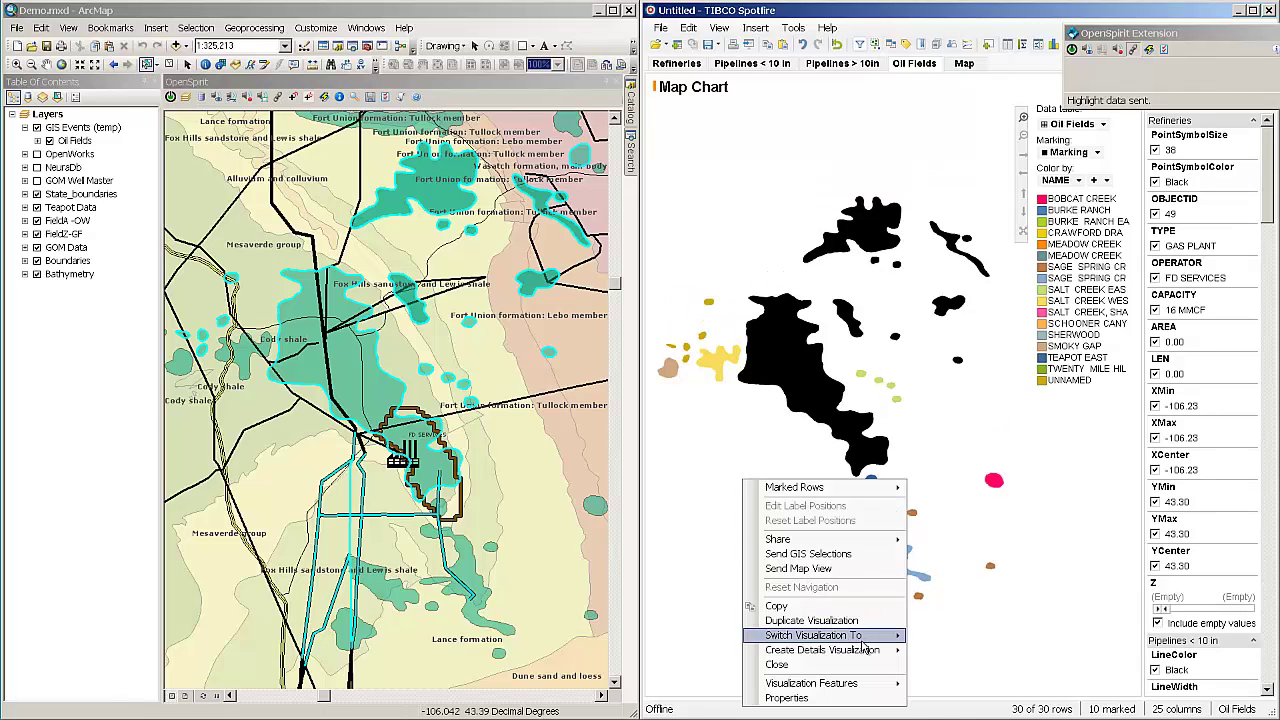
mouse_move(870, 651)
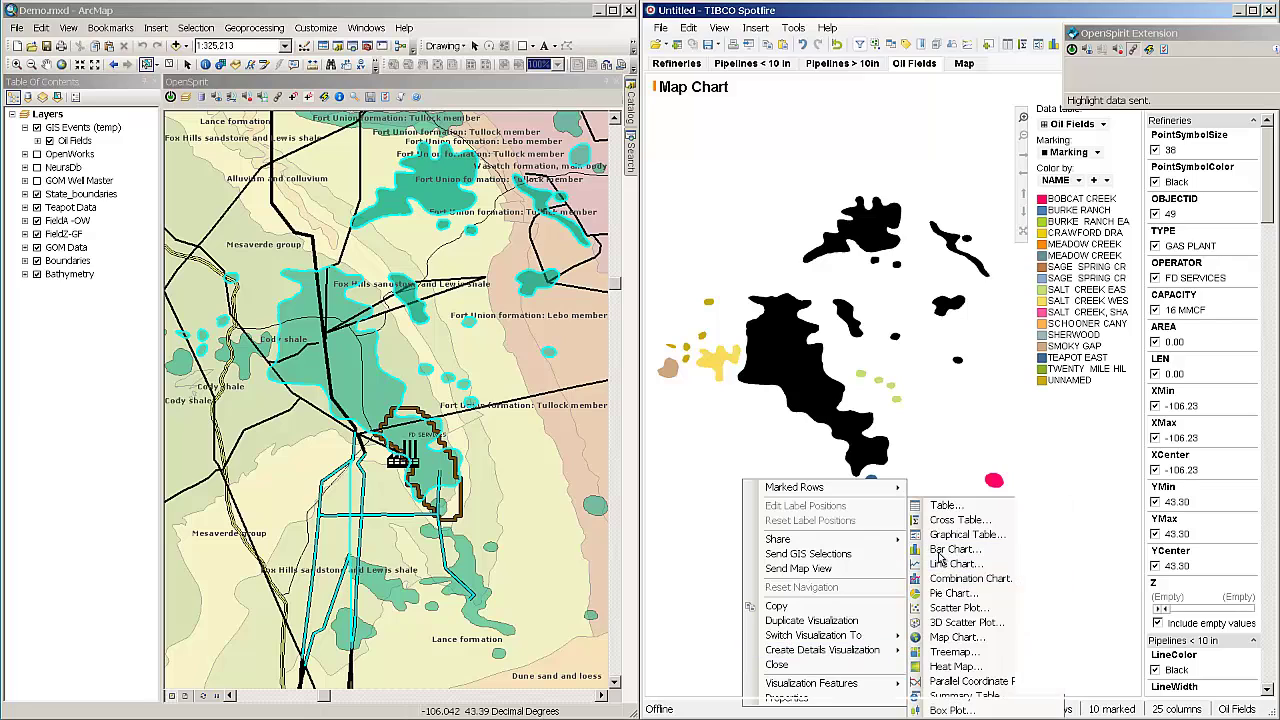
click(940, 556)
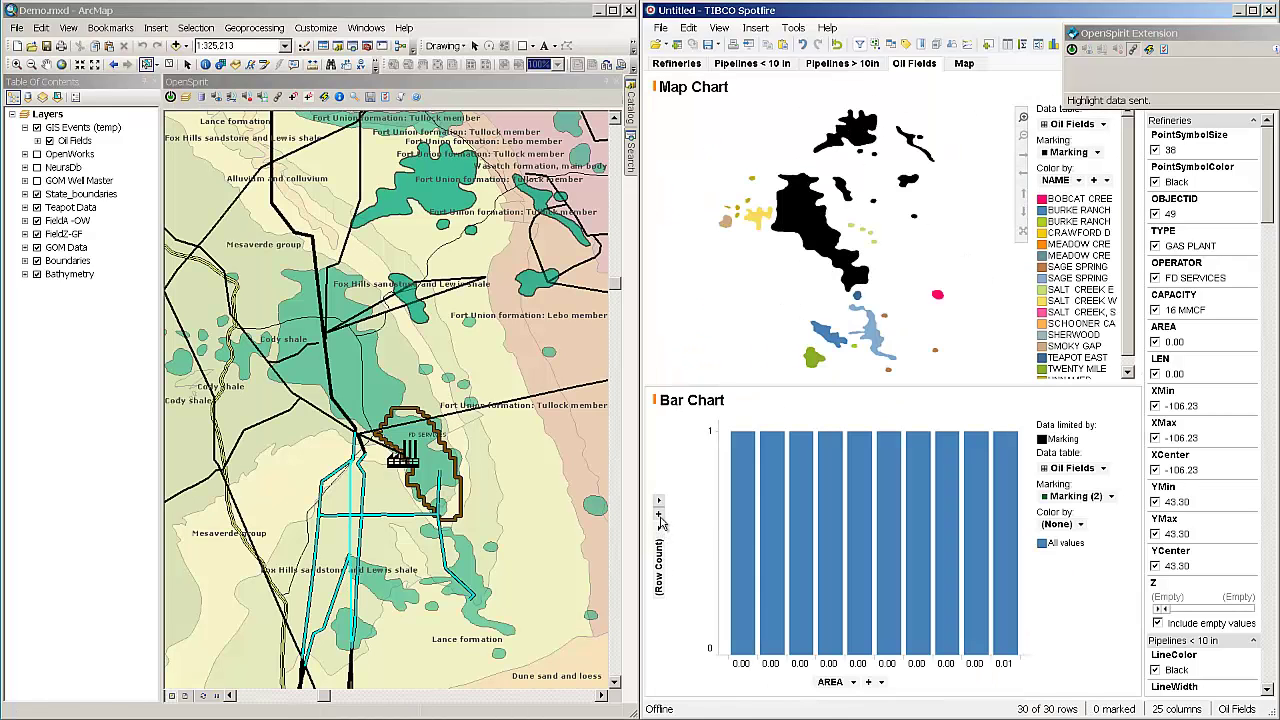
Set the bar chart's y-axis to Sum(OIL_VALUE) and its x-axis to NAME.
click(659, 520)
scroll(762, 590, down, 4)
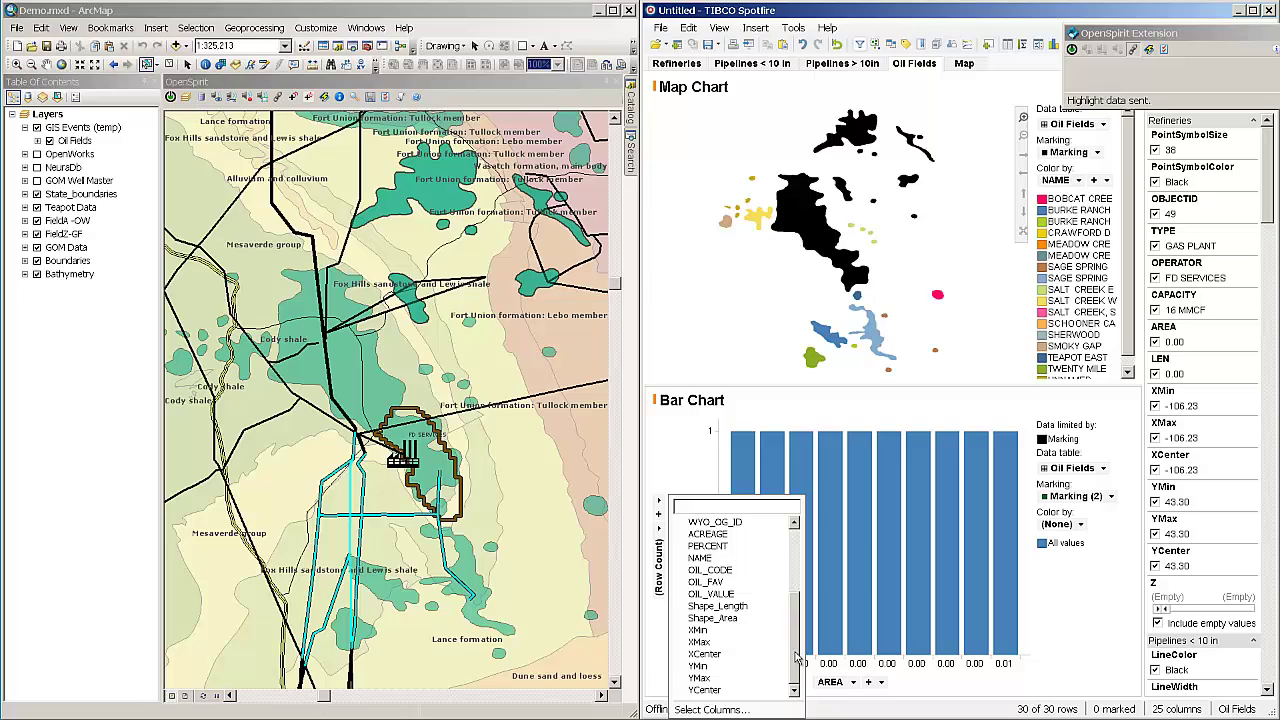
click(722, 559)
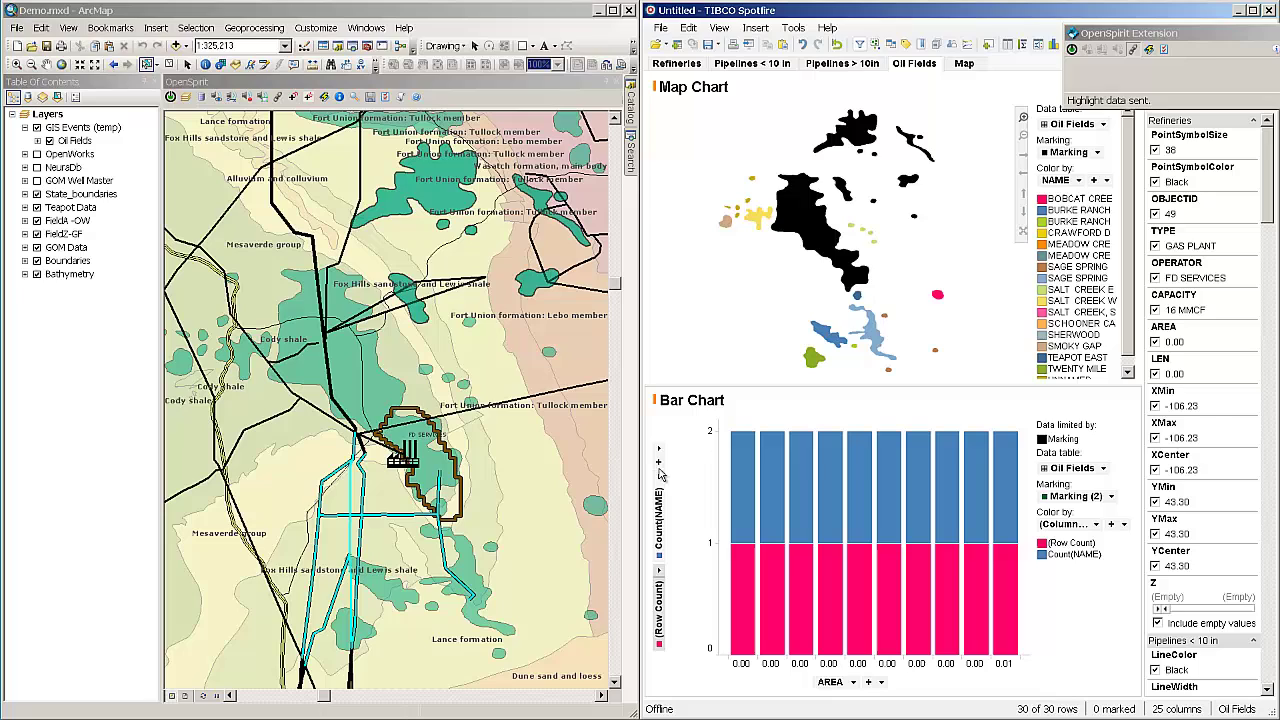
click(659, 477)
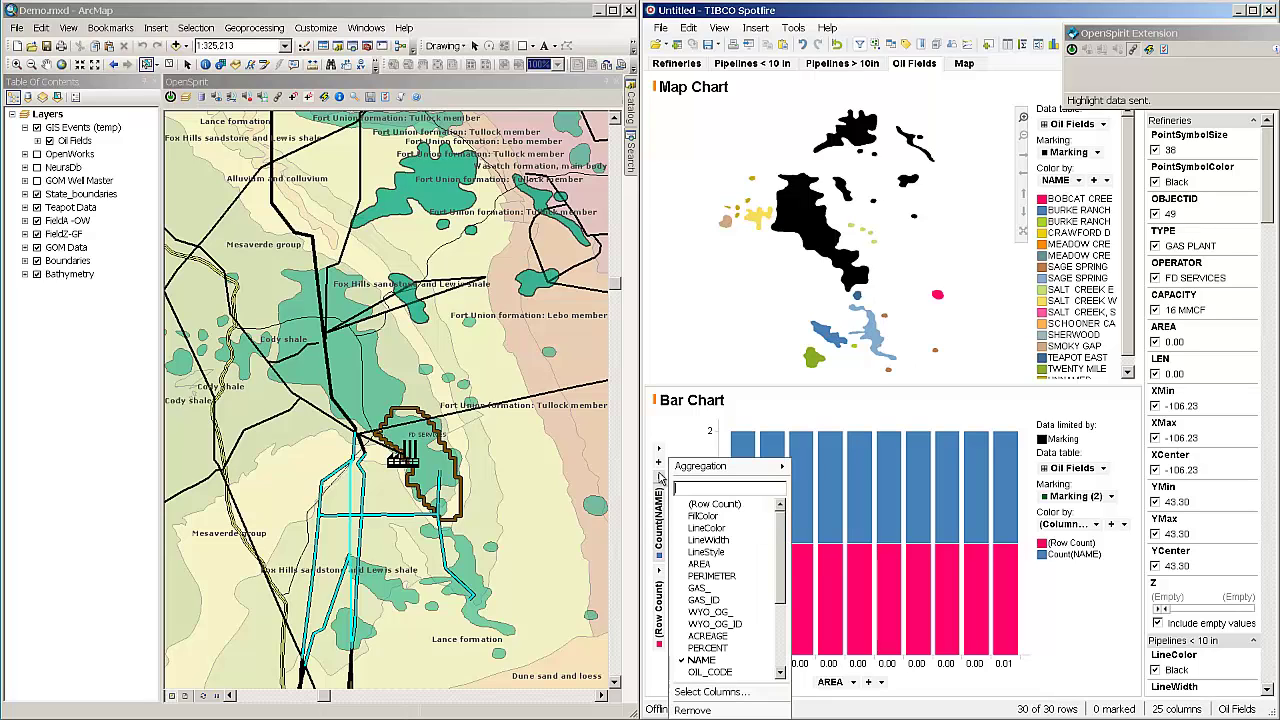
click(695, 710)
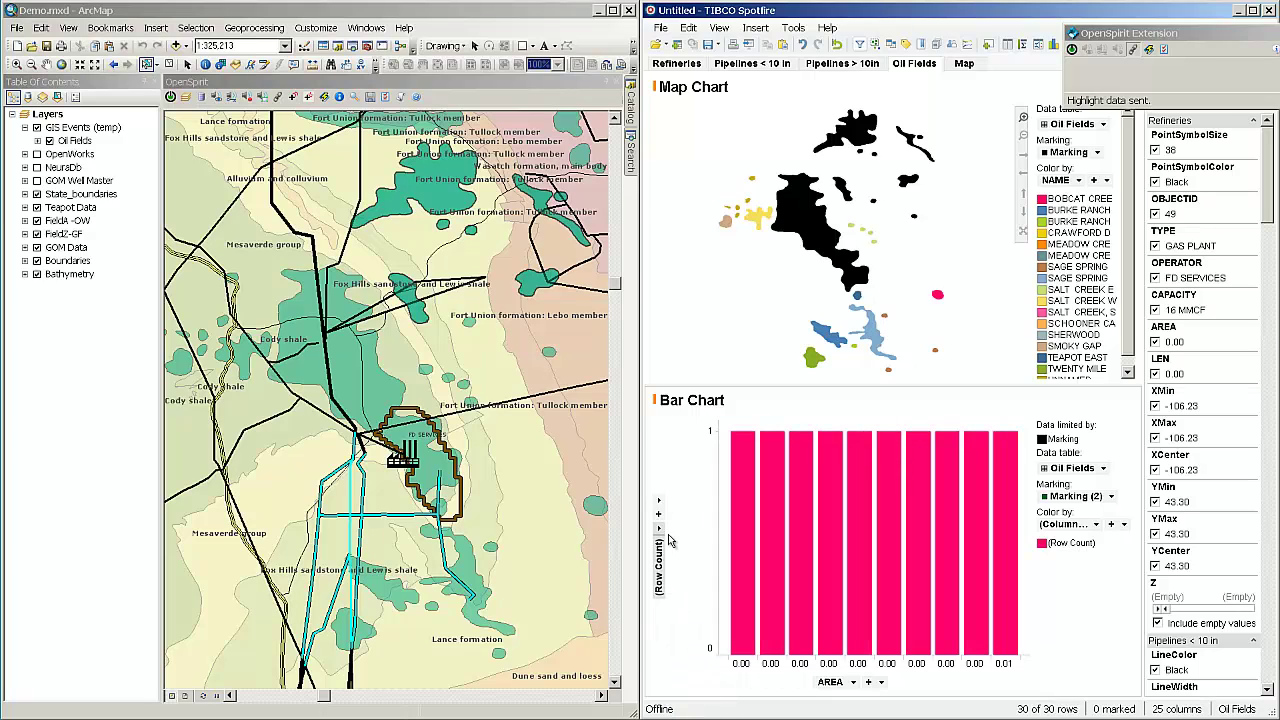
click(658, 528)
scroll(780, 570, down, 1)
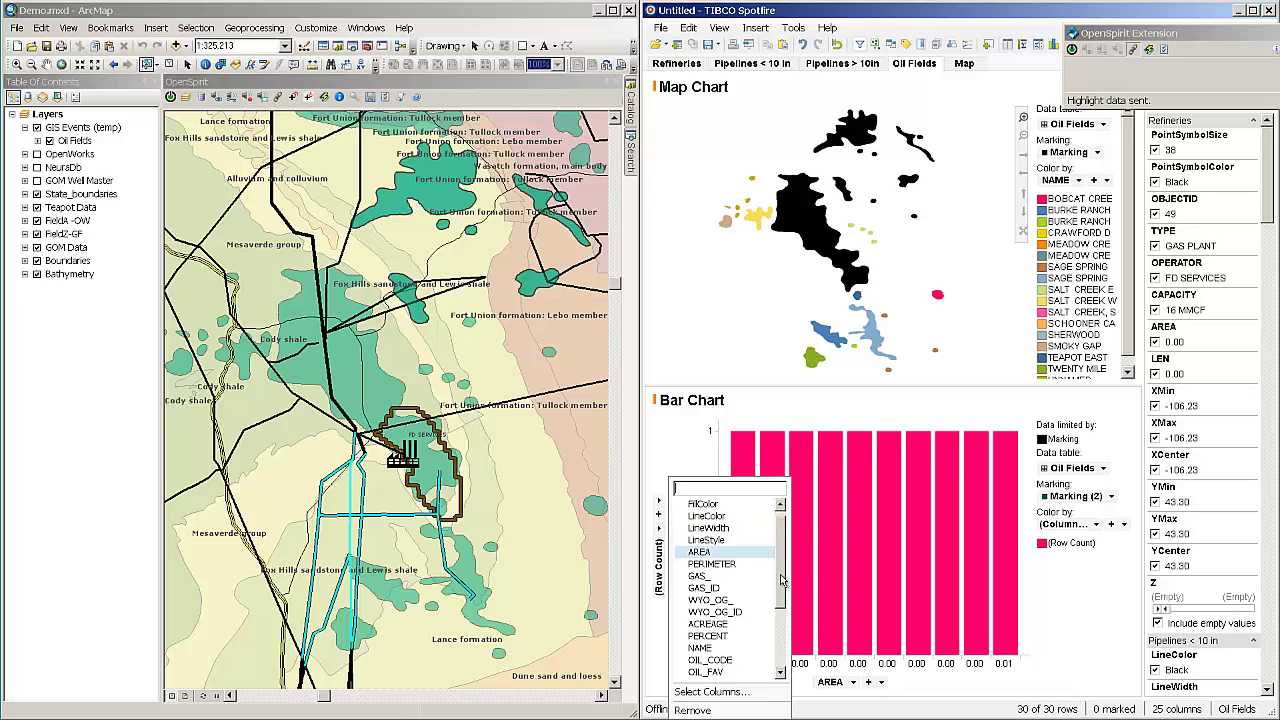
scroll(782, 580, down, 1)
click(725, 660)
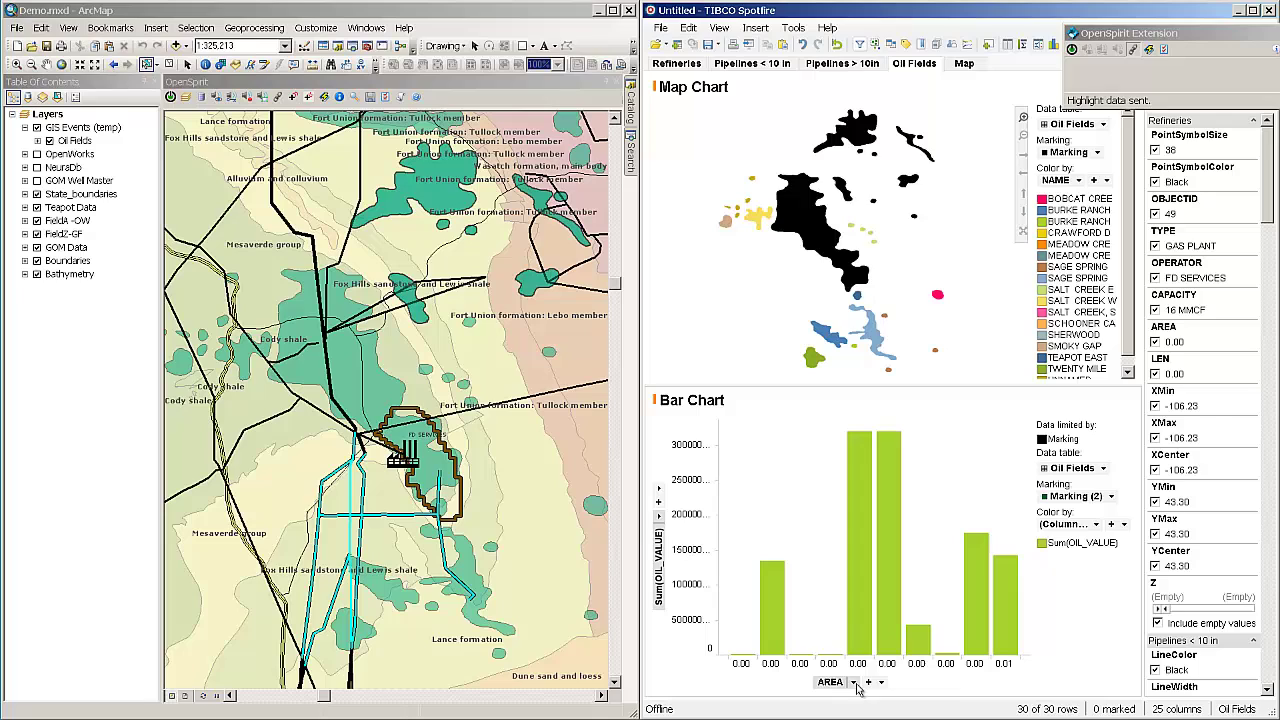
click(857, 688)
click(858, 650)
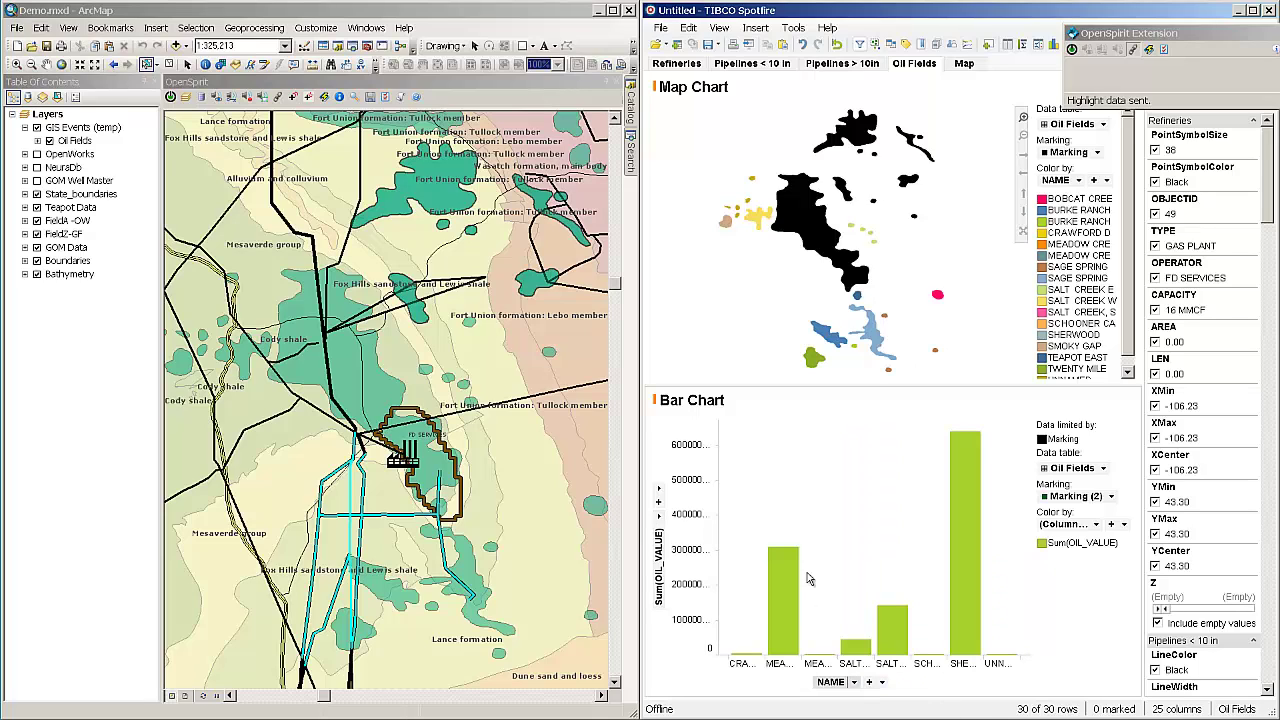
right_click(829, 537)
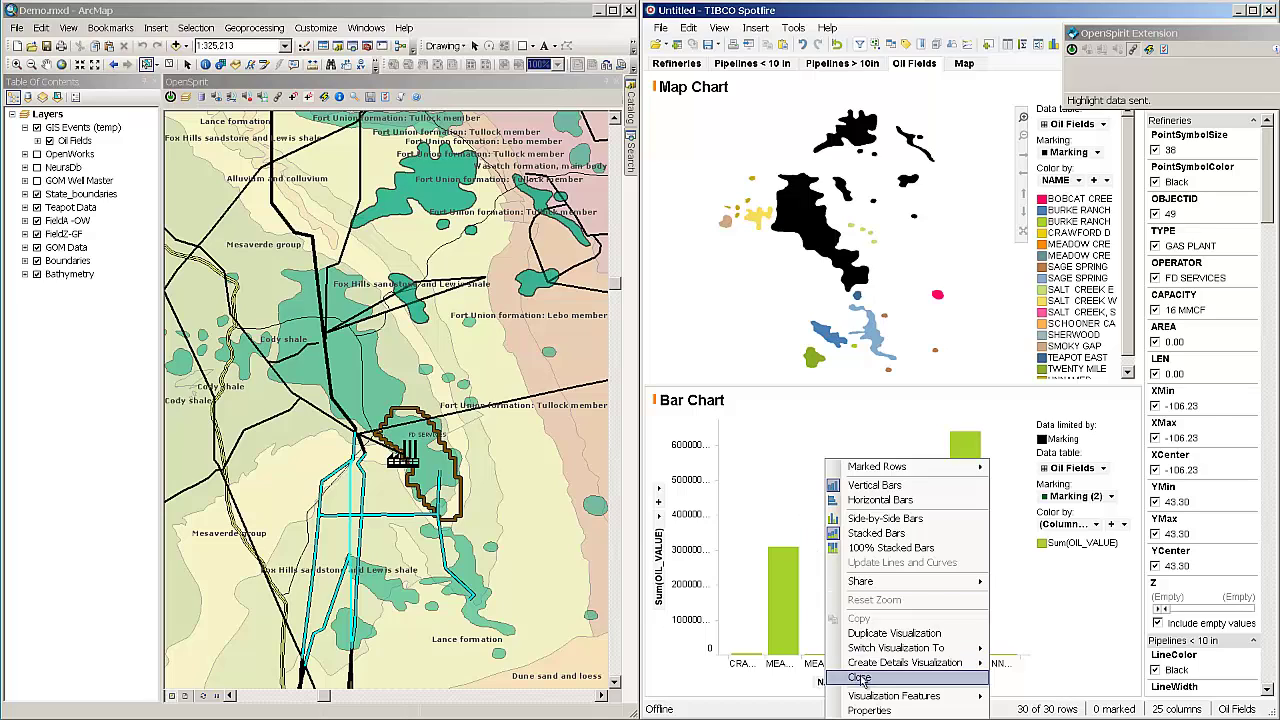
Enable Sort bars by value in Appearance properties and switch the category axis to Vertical Labels.
click(884, 710)
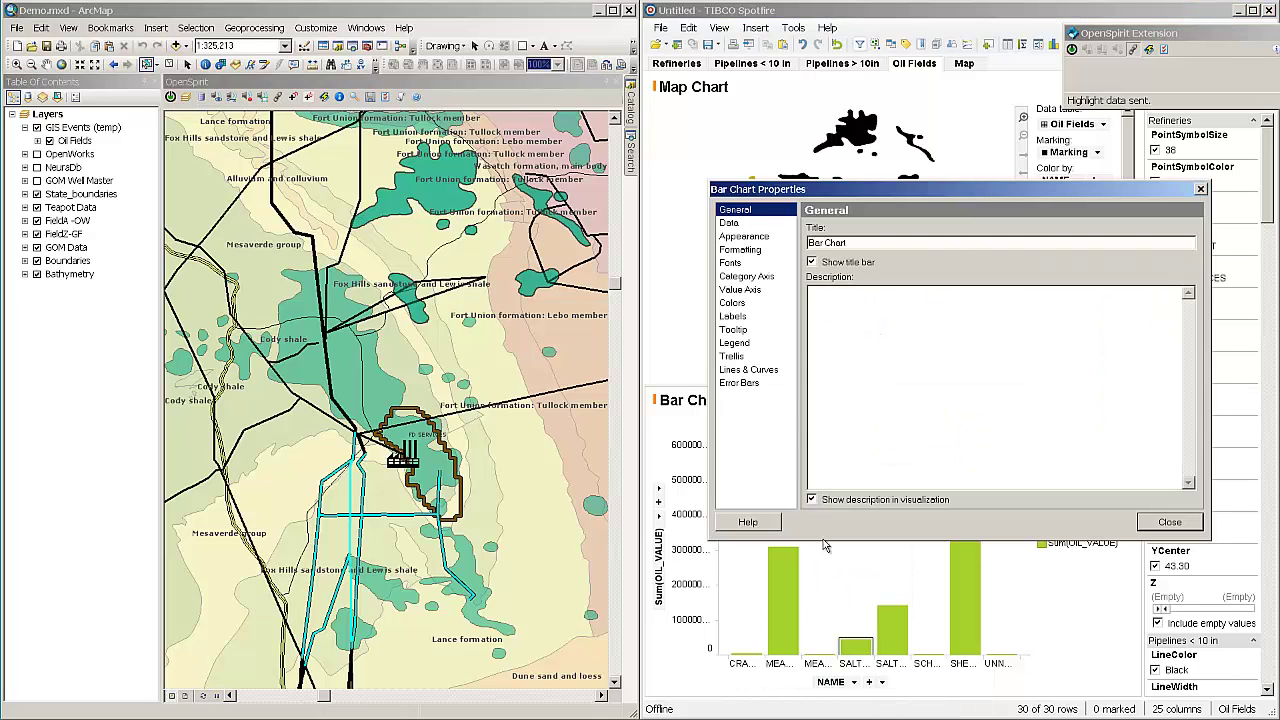
click(745, 236)
click(812, 417)
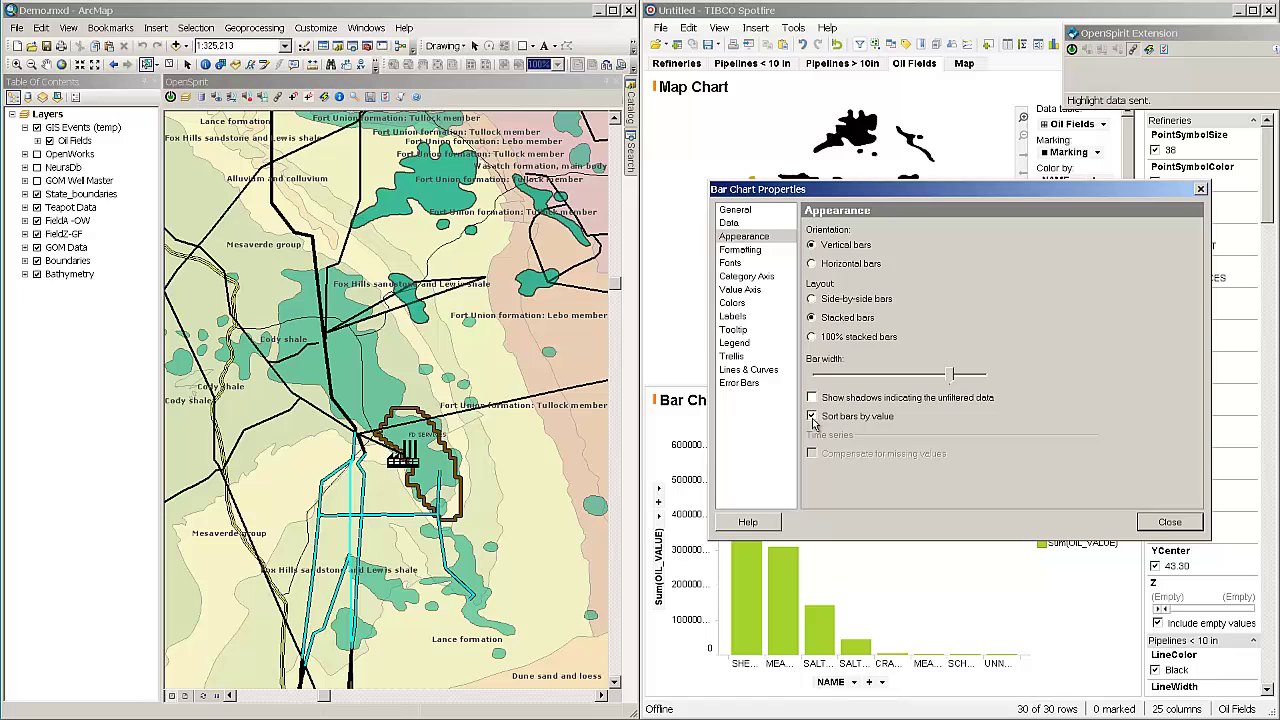
click(1169, 522)
right_click(760, 667)
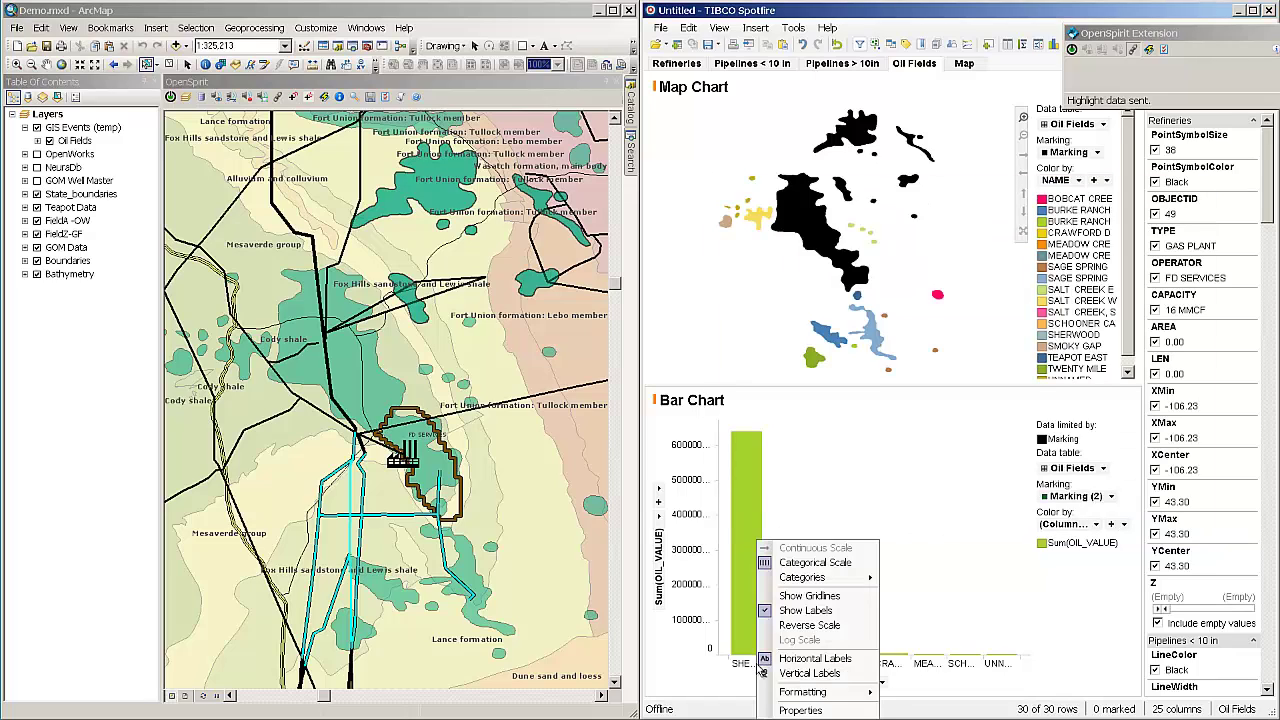
click(790, 673)
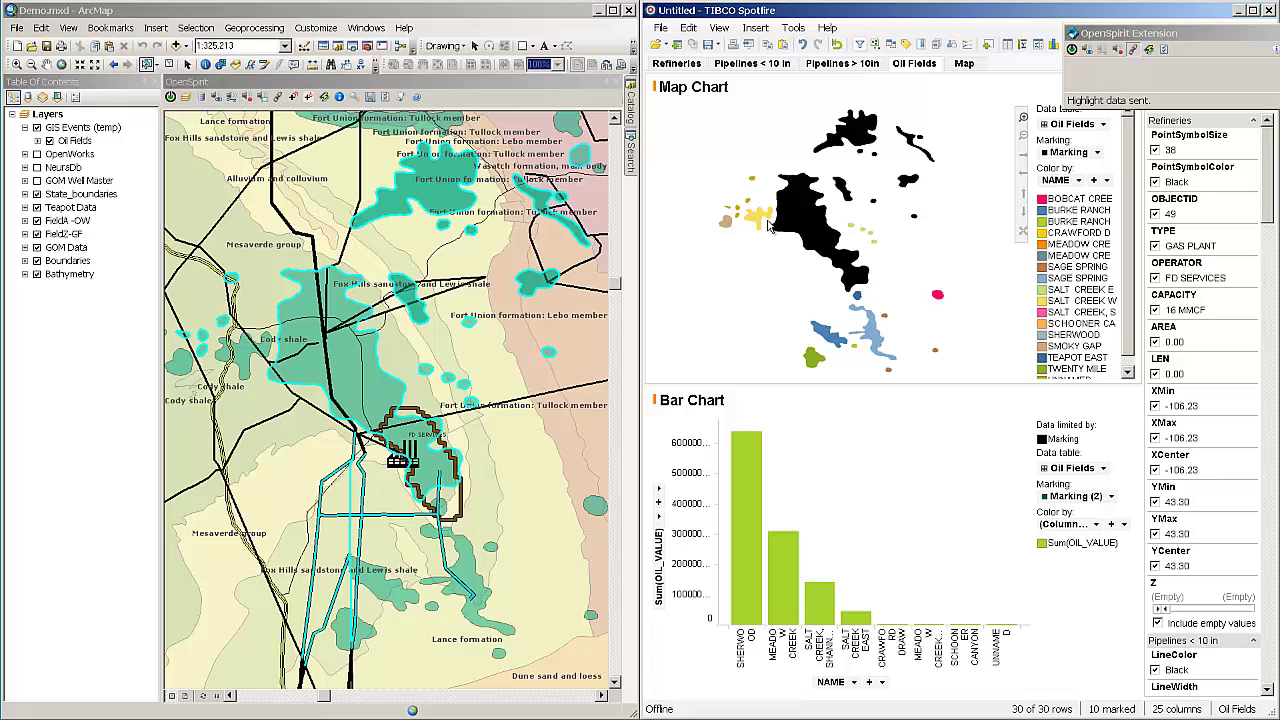
Mark nearly all map-chart fields, then the three highest-value bars, then the lowest-value bars.
drag(716, 112, 1003, 355)
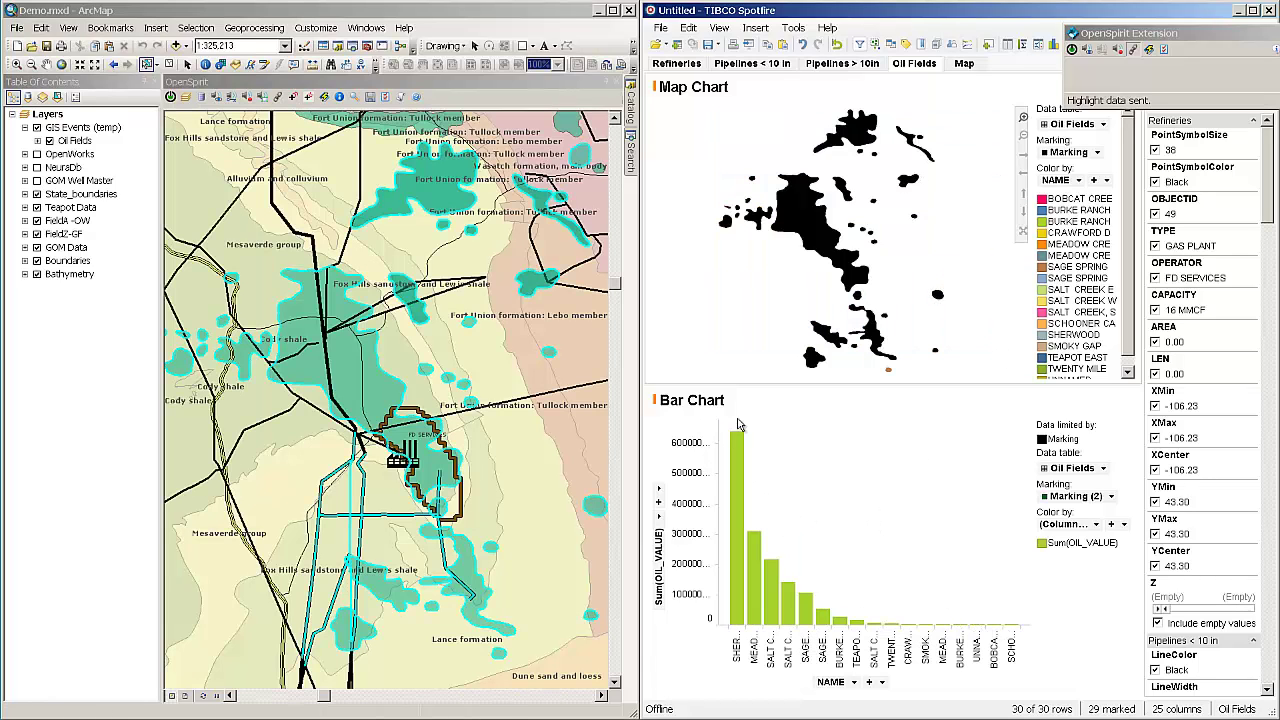
drag(730, 428, 775, 590)
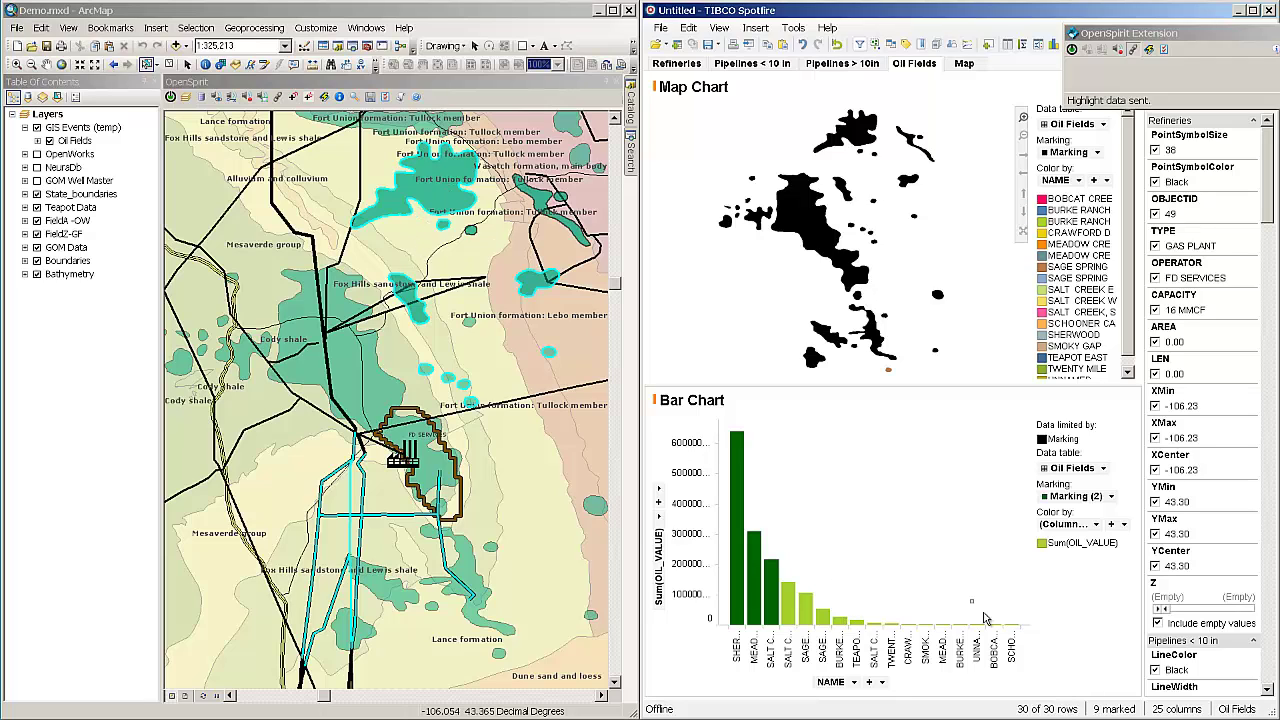
drag(969, 599, 1037, 651)
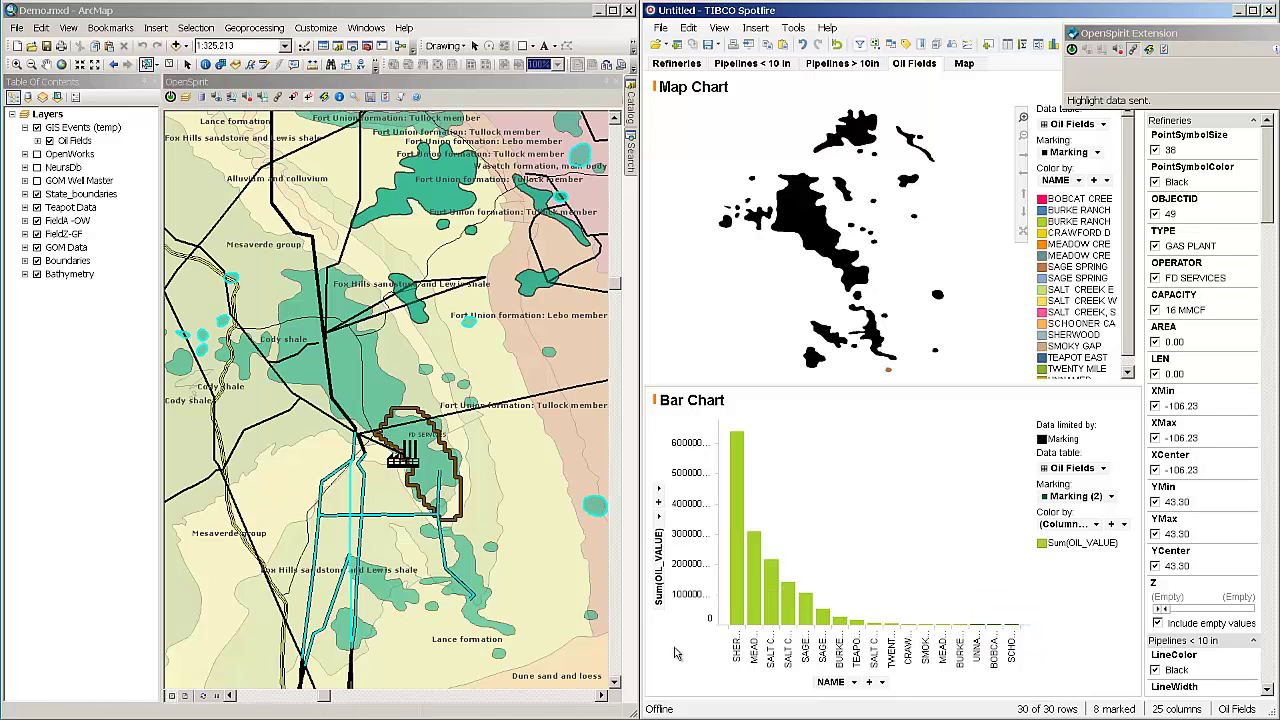